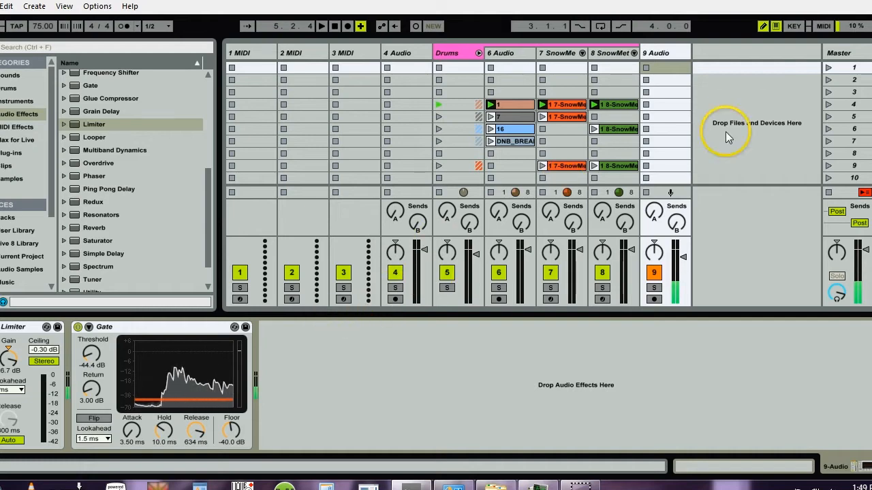
Audition the drum loops by launching scenes 4, 5, 6 and 7, then return to scene 5
click(829, 106)
click(827, 105)
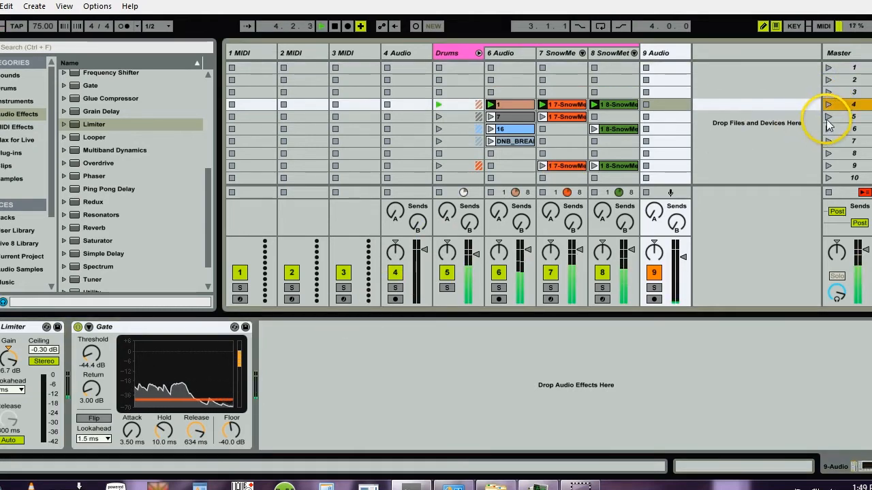
click(826, 117)
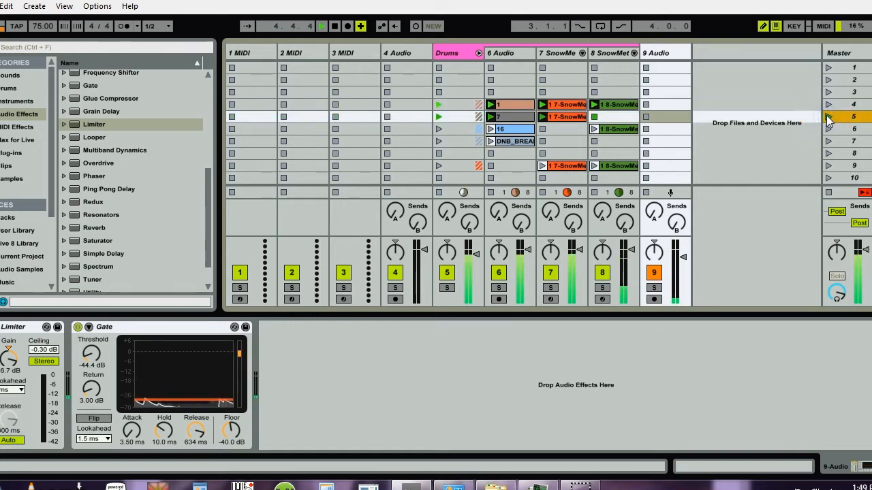
click(827, 129)
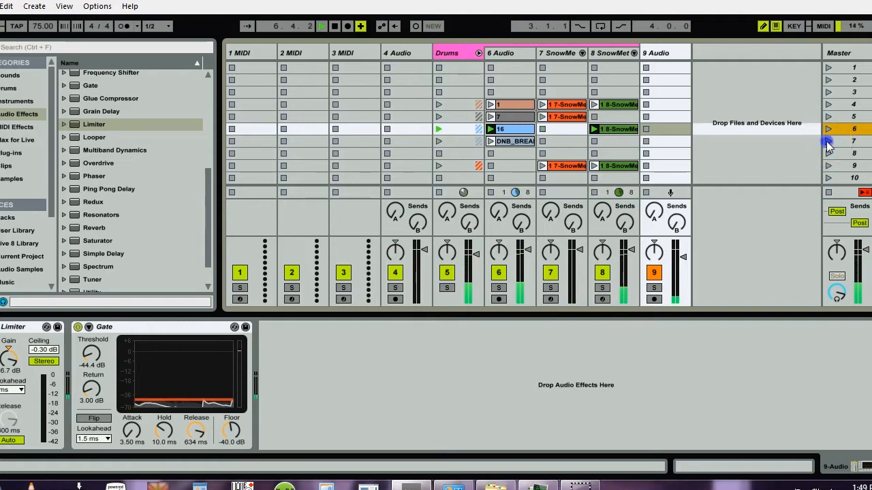
click(826, 141)
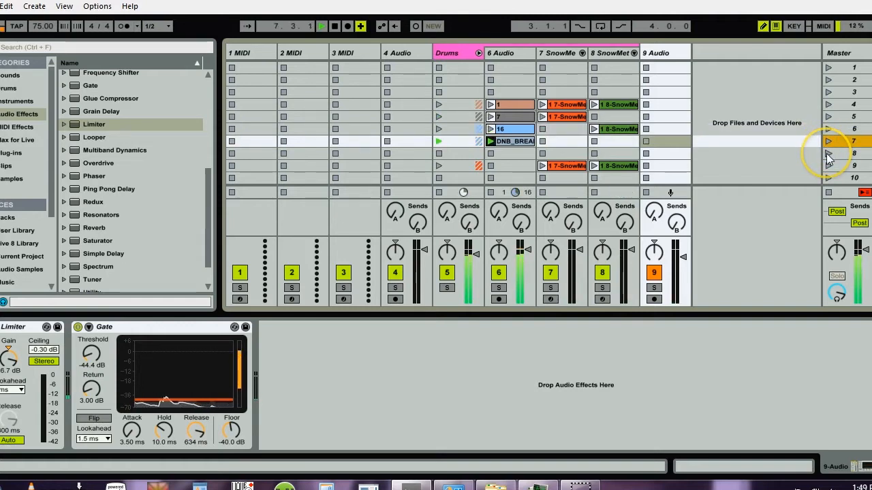
click(828, 117)
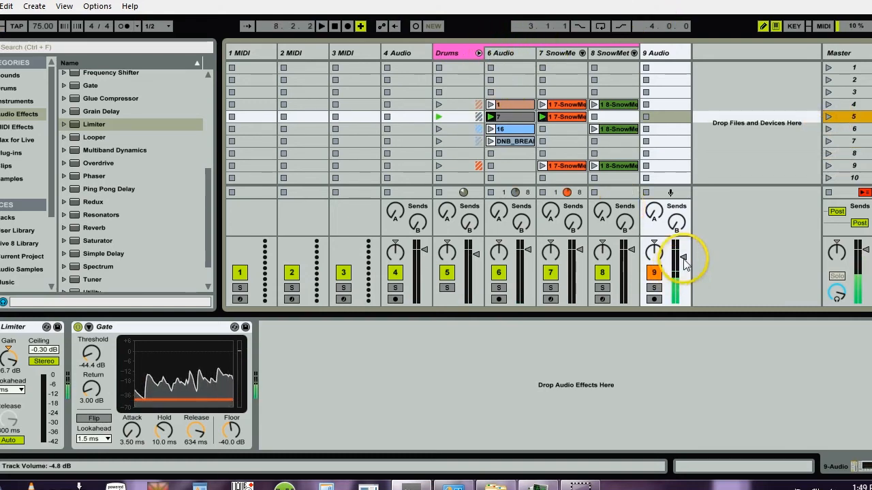
Raise the volume of track 9 Audio to about -0.5 dB and fold the Drums group
drag(674, 252, 679, 253)
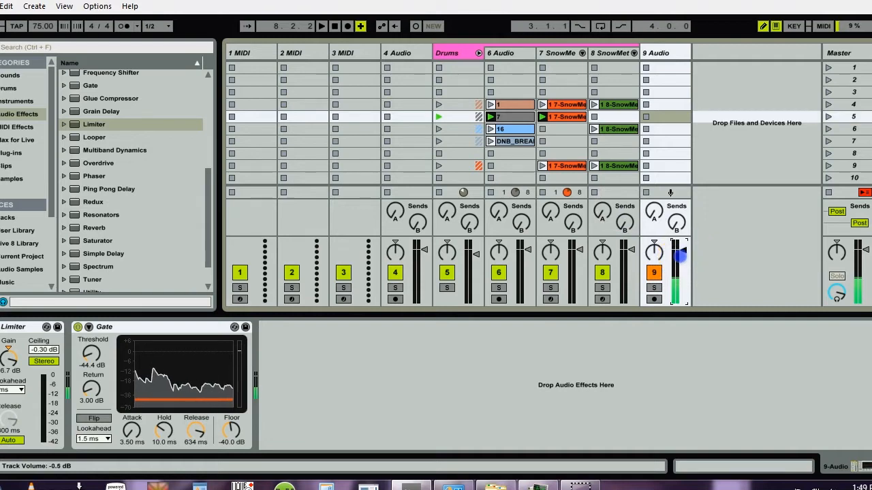
click(479, 53)
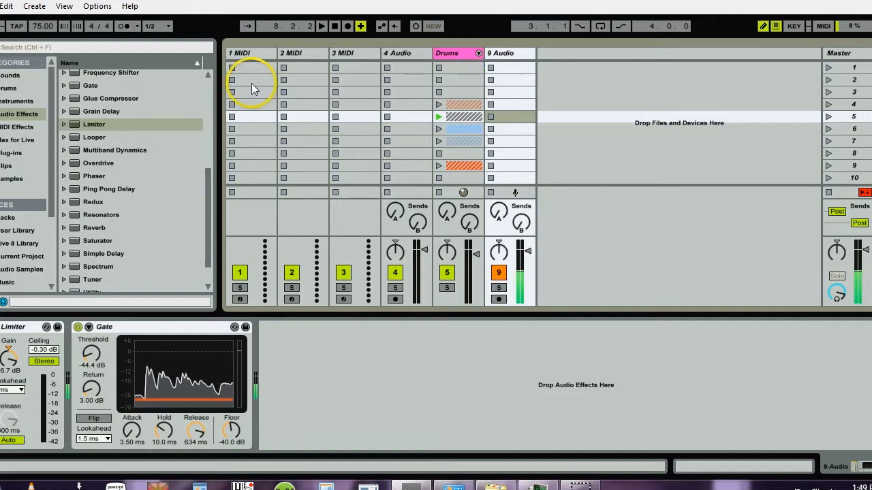
Load an empty Instrument Rack onto the track 1 MIDI
click(208, 205)
drag(208, 205, 208, 234)
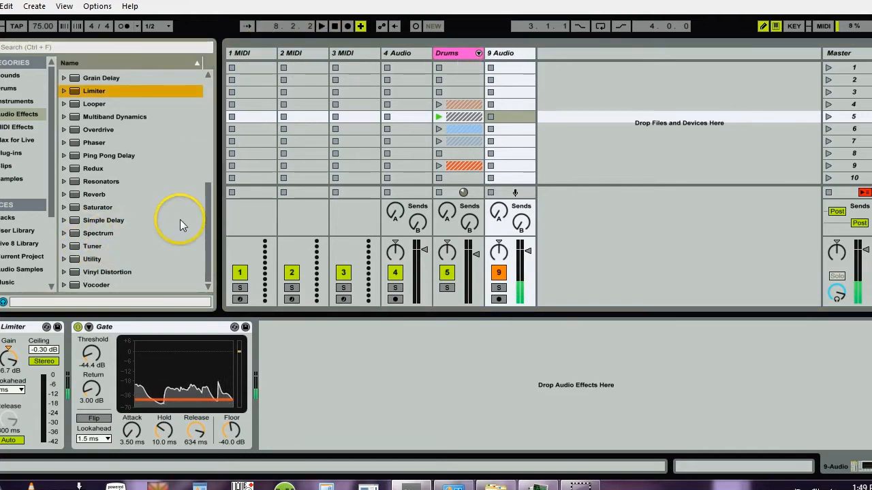
click(14, 102)
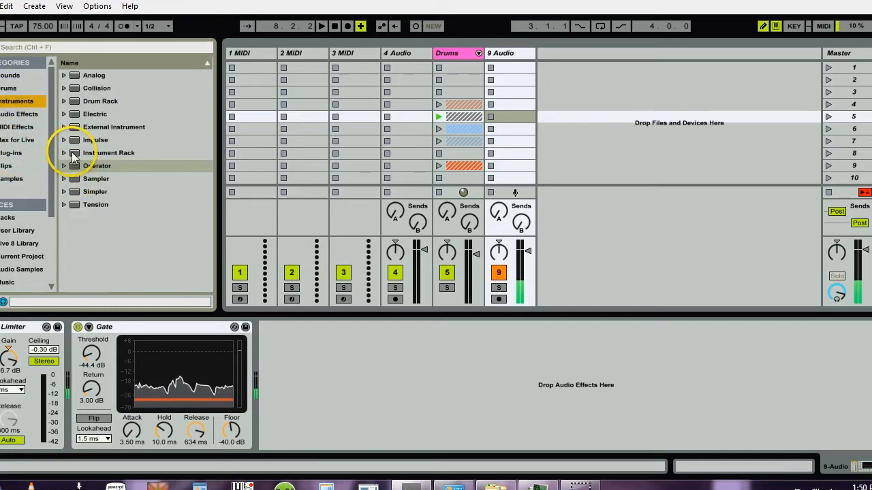
click(73, 154)
click(242, 57)
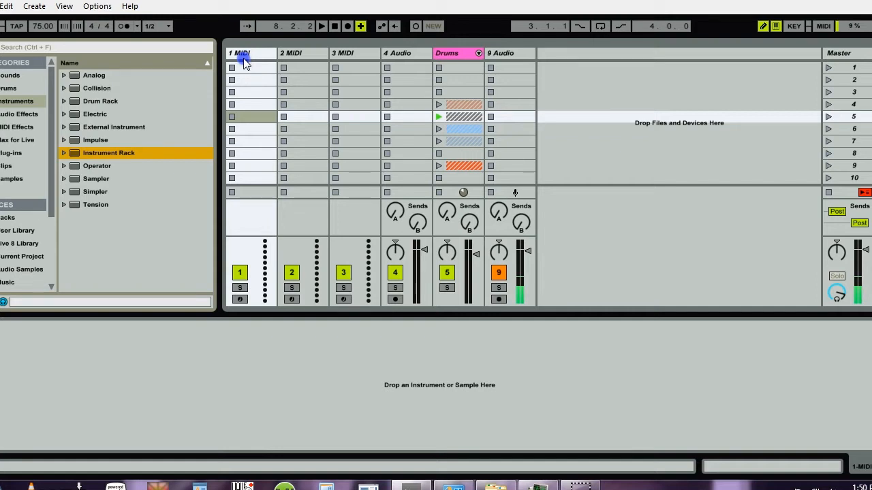
key(Return)
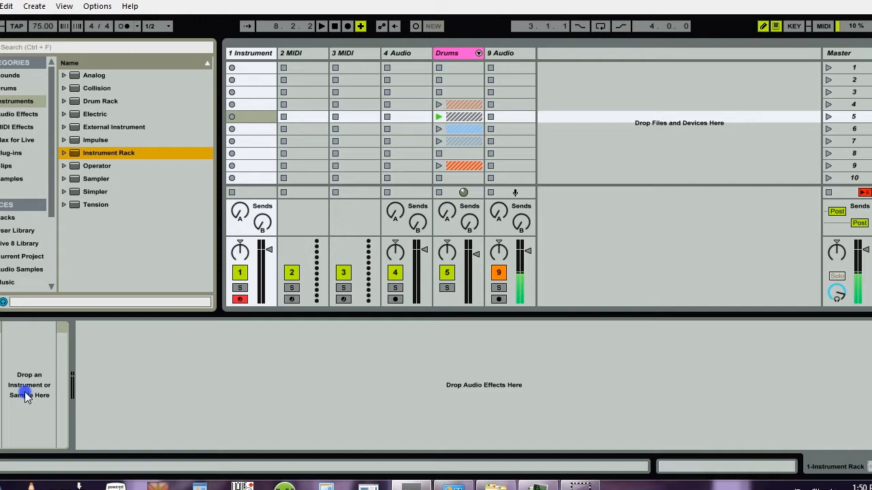
Add a Sampler to the Instrument Rack and show the rack's chain list
click(75, 182)
drag(75, 181, 43, 349)
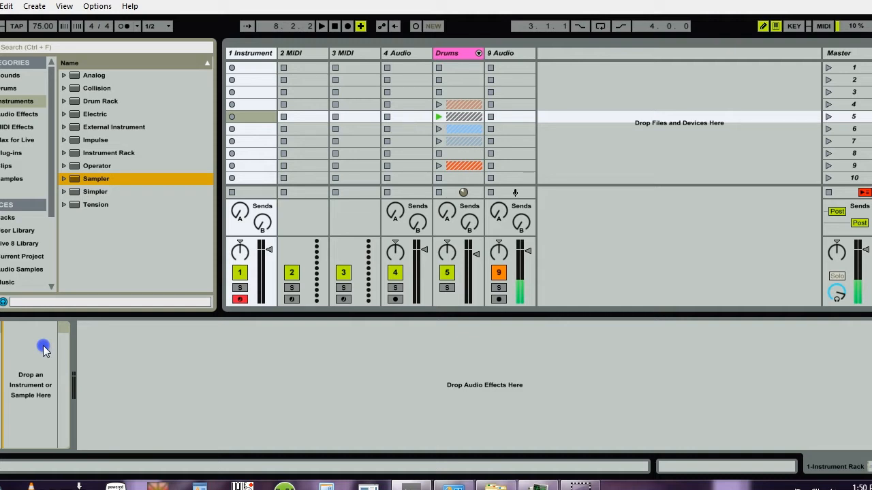
drag(43, 346, 43, 345)
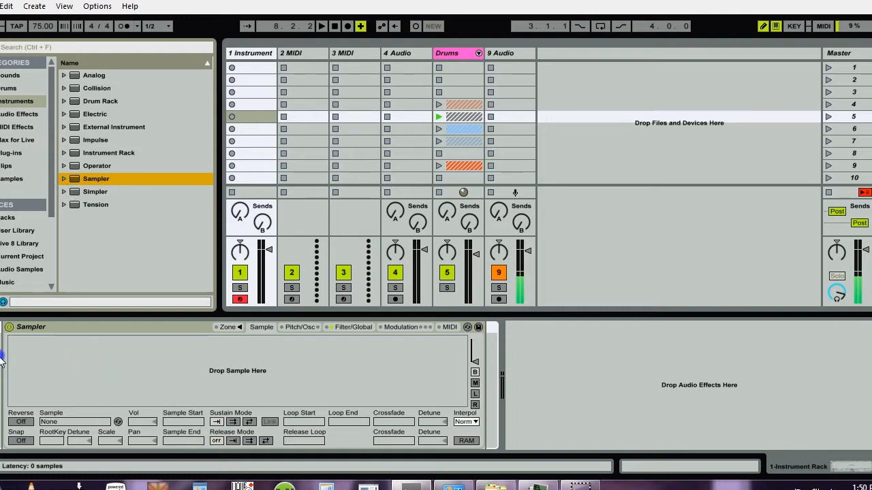
key(ctrl+g)
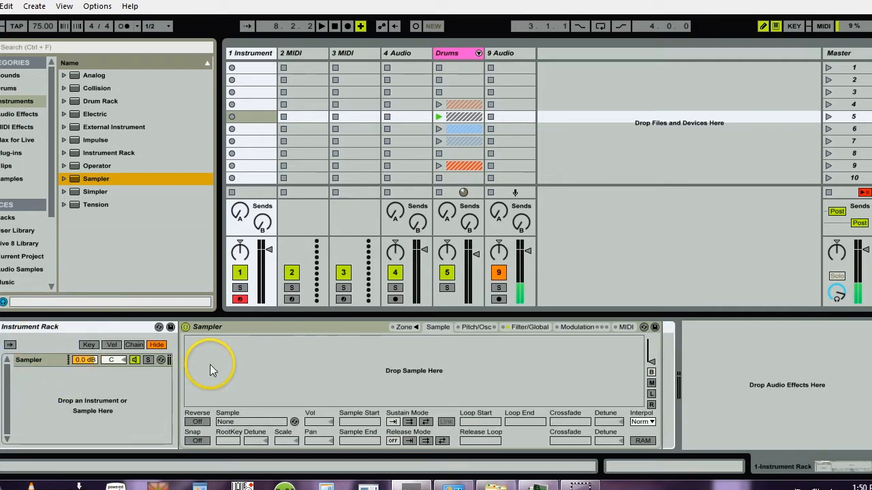
Browse to the Desktop's Bass Waves folder and expand its Tuned to C subfolder
scroll(27, 216, down, 5)
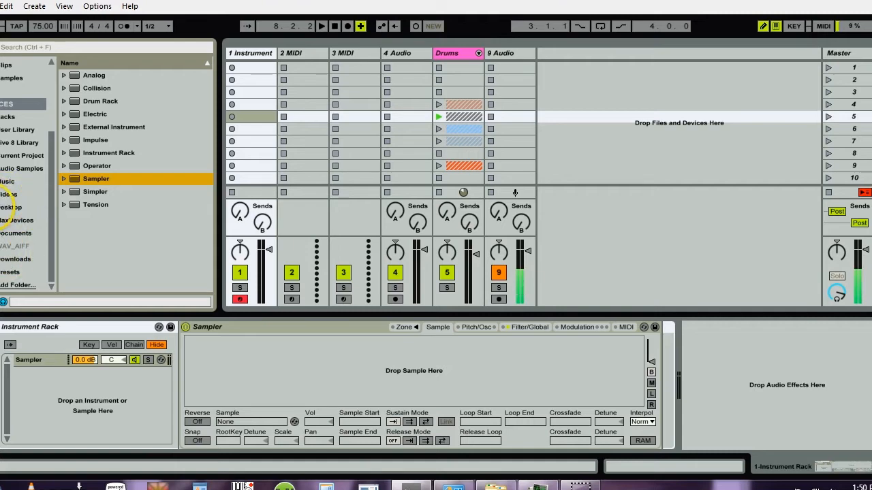
click(13, 208)
click(64, 217)
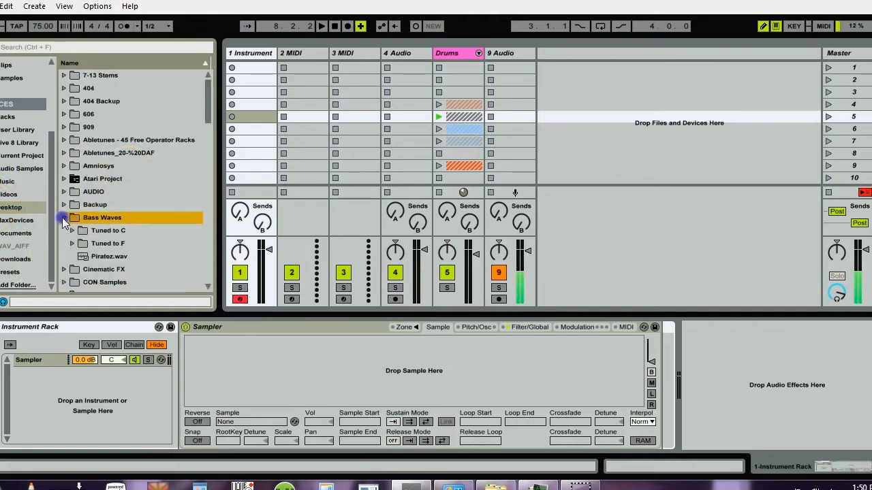
mouse_move(205, 103)
mouse_down()
mouse_move(206, 131)
mouse_move(207, 118)
mouse_up()
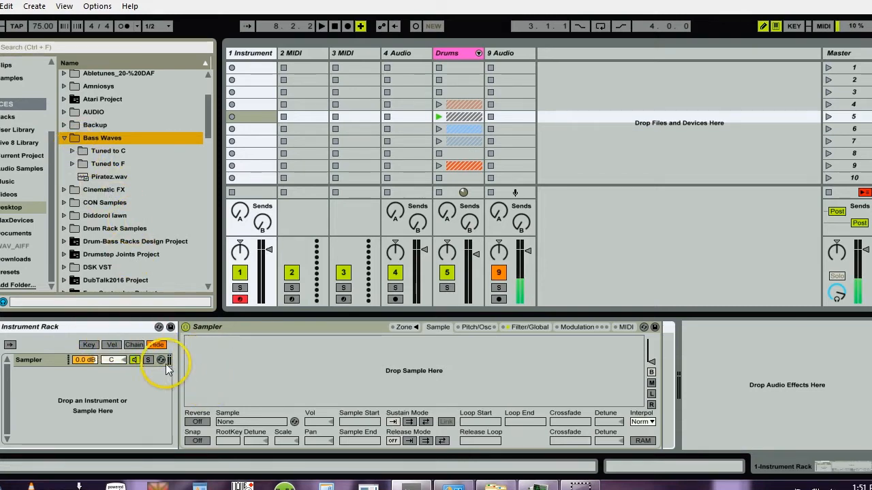
click(70, 150)
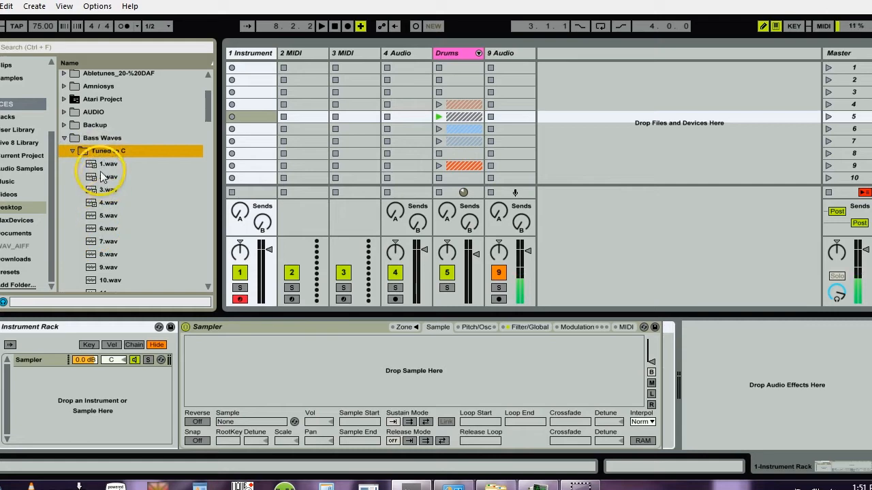
click(72, 151)
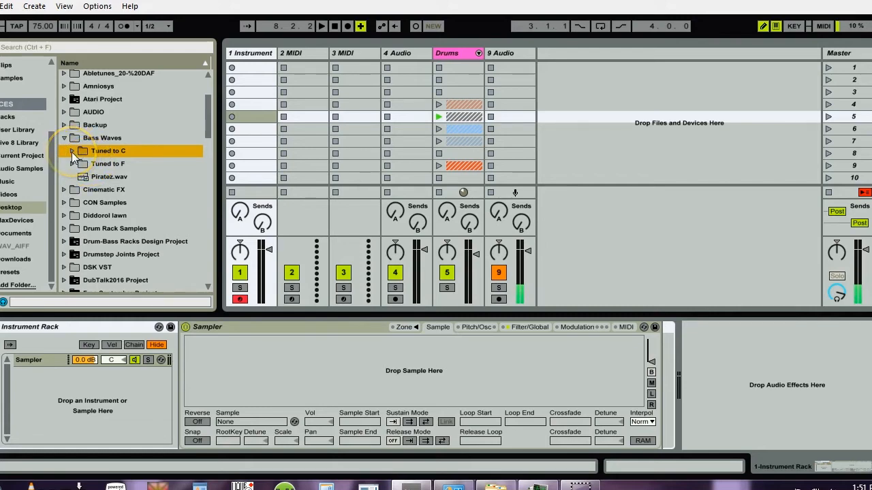
click(71, 151)
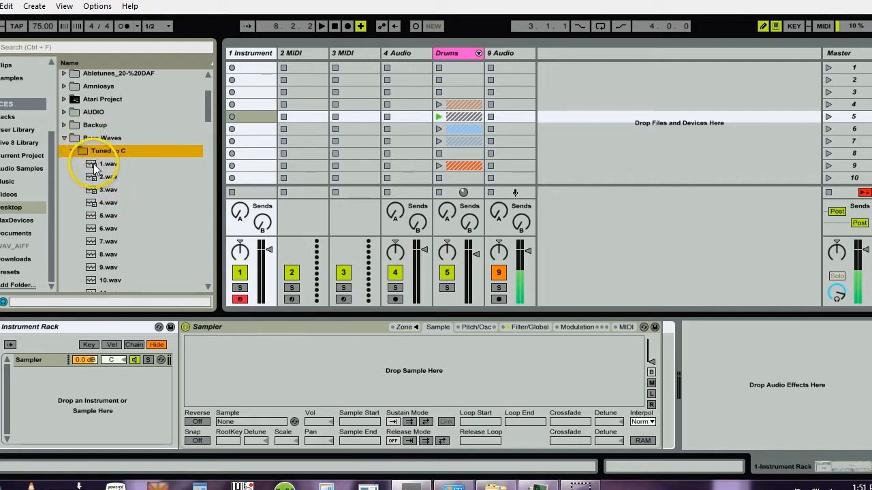
Preview the bass wave samples in the Tuned to C folder from 1.wav through 7.wav
click(95, 164)
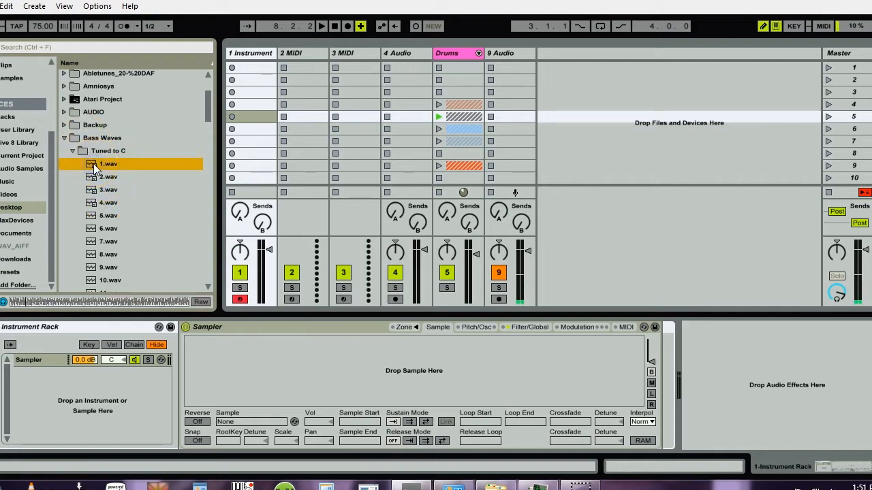
key(Down)
key(Down)
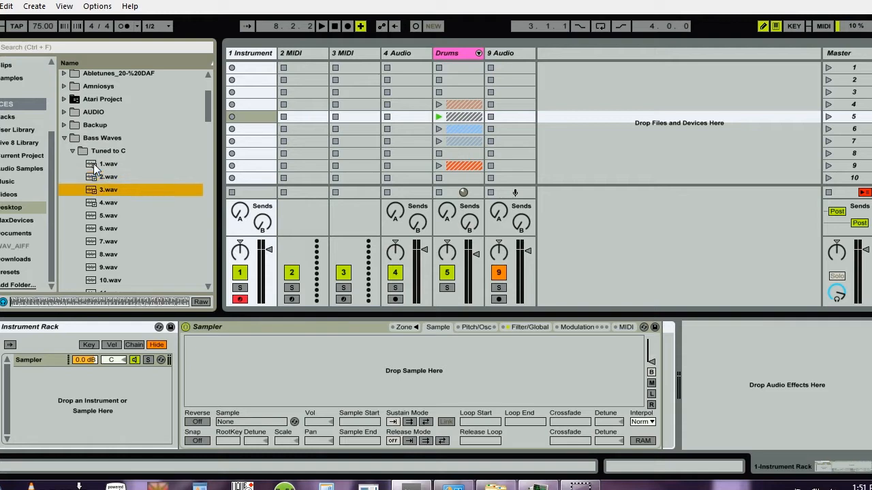
key(Down)
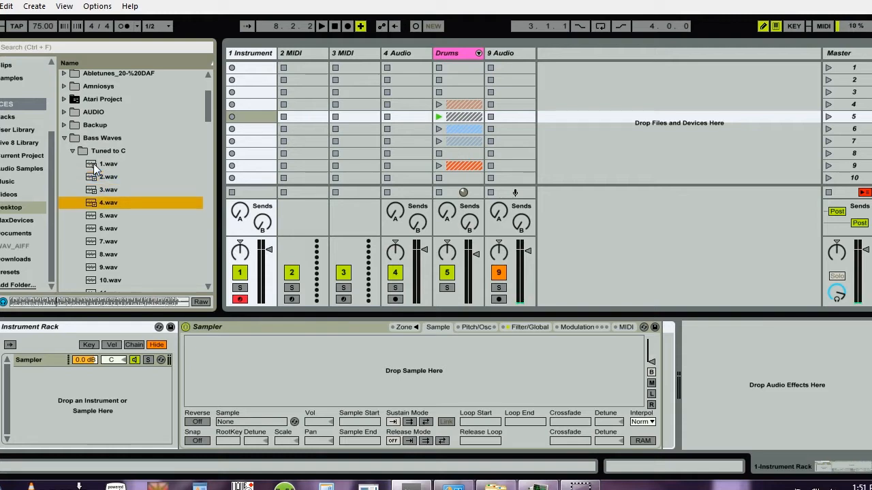
key(Down)
key(Down)
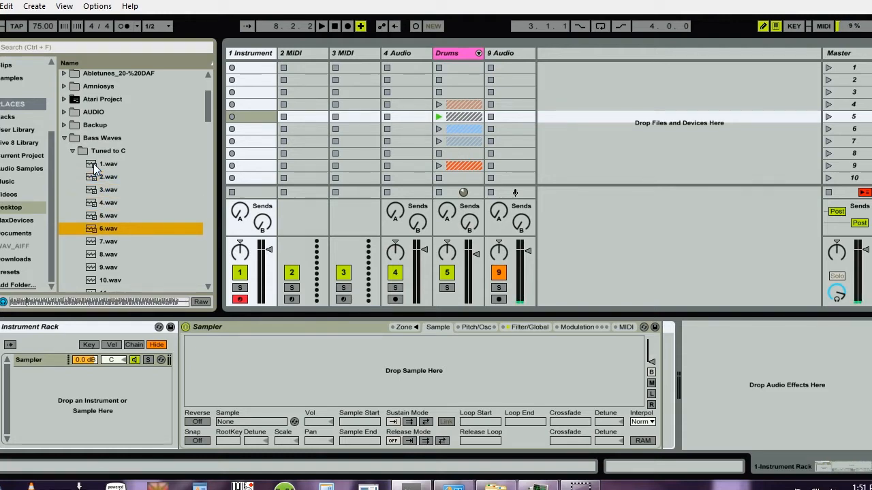
key(Down)
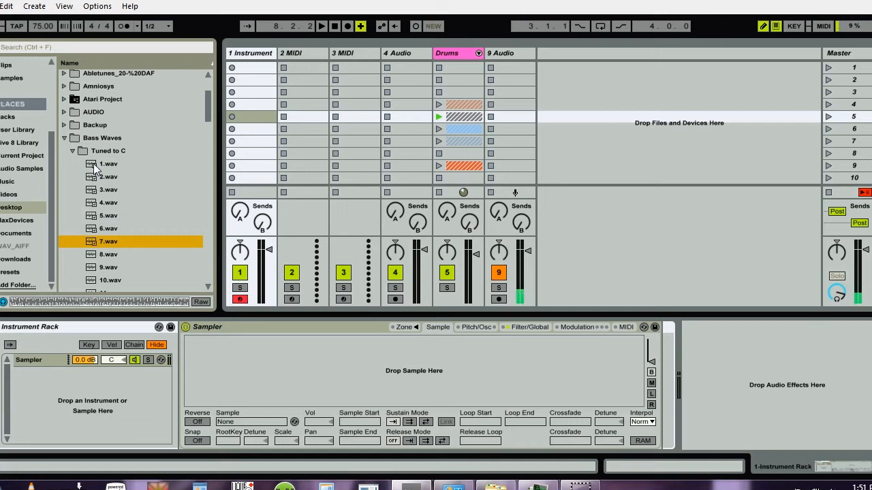
Load 7.wav into the Sampler and set its sustain mode to forward loop
drag(94, 242, 239, 355)
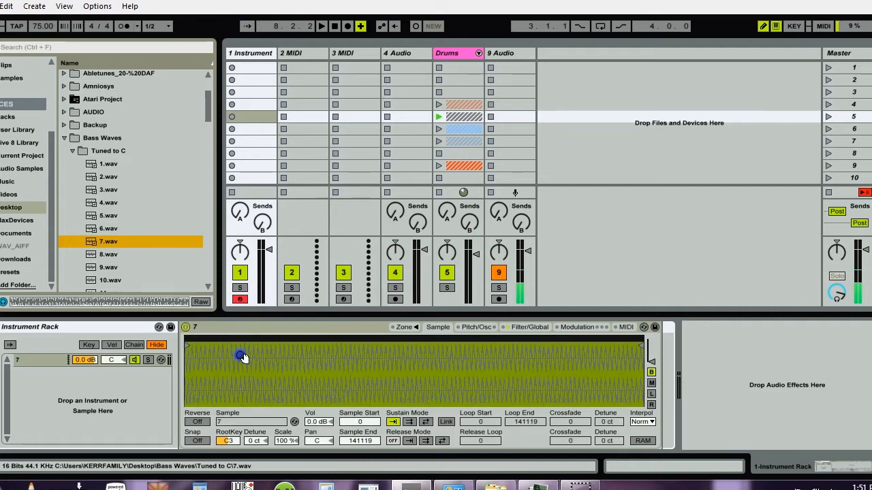
click(241, 356)
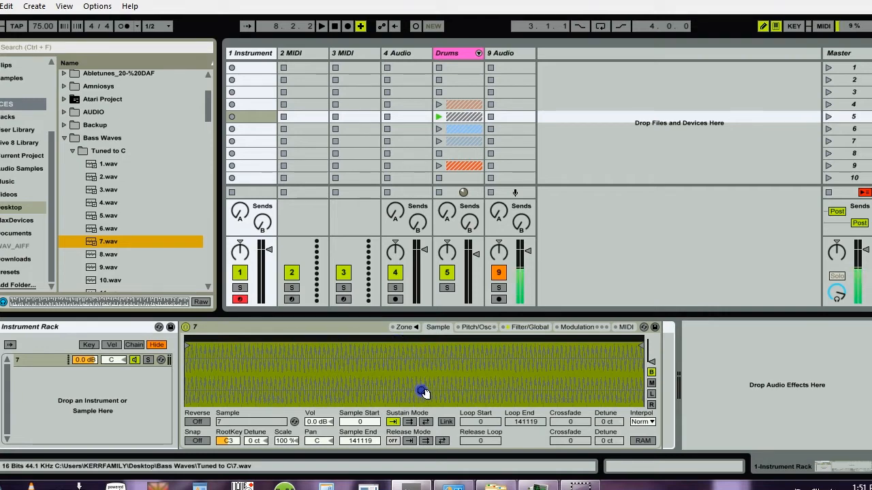
click(409, 421)
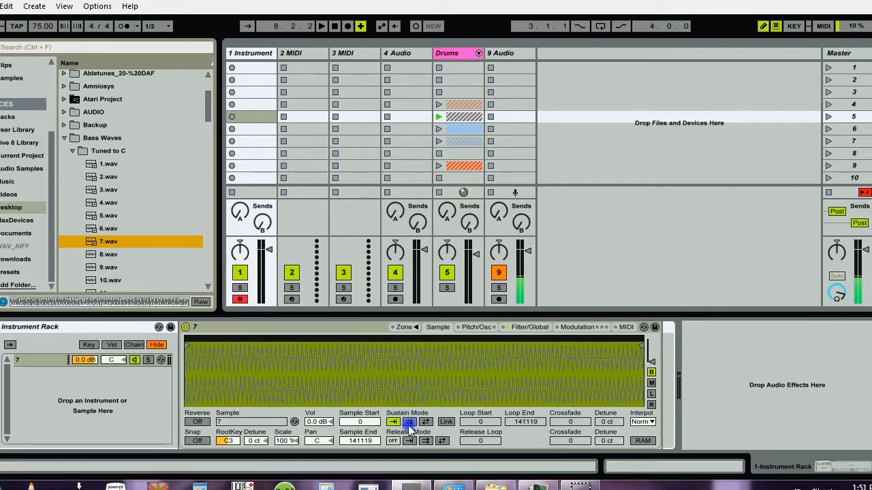
click(409, 422)
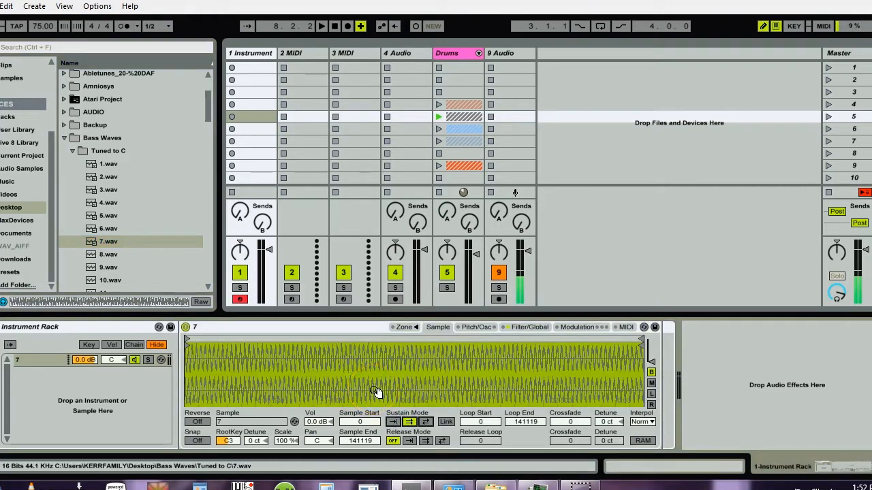
key(a)
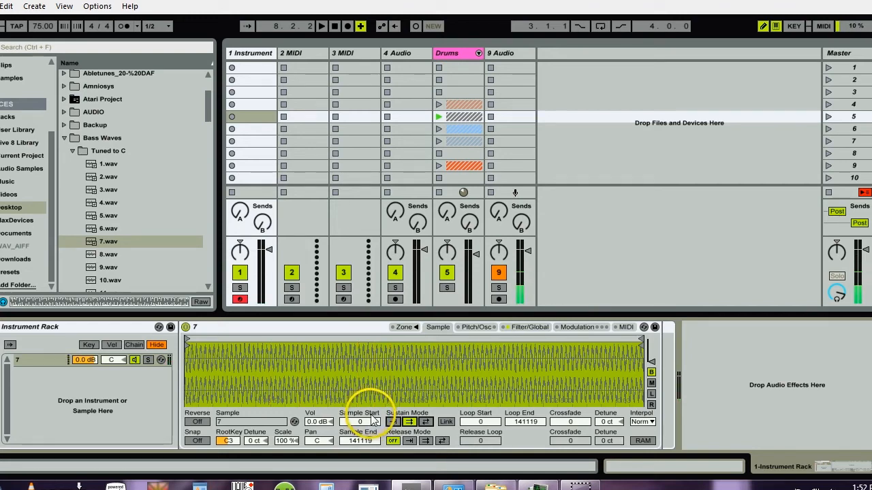
Set the sustain loop start to 25552, the loop end to 125843 and the loop crossfade to 10258
drag(479, 429, 478, 391)
drag(521, 424, 521, 449)
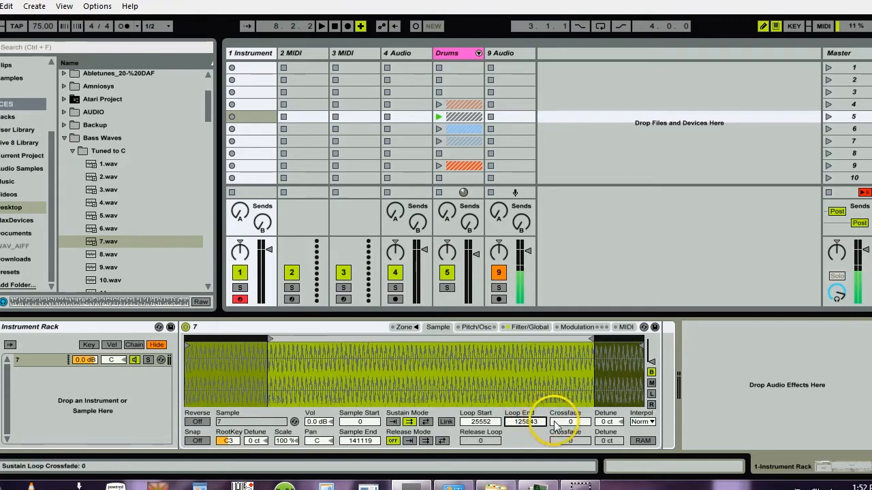
mouse_move(556, 423)
mouse_down()
mouse_move(555, 413)
mouse_move(557, 425)
mouse_up()
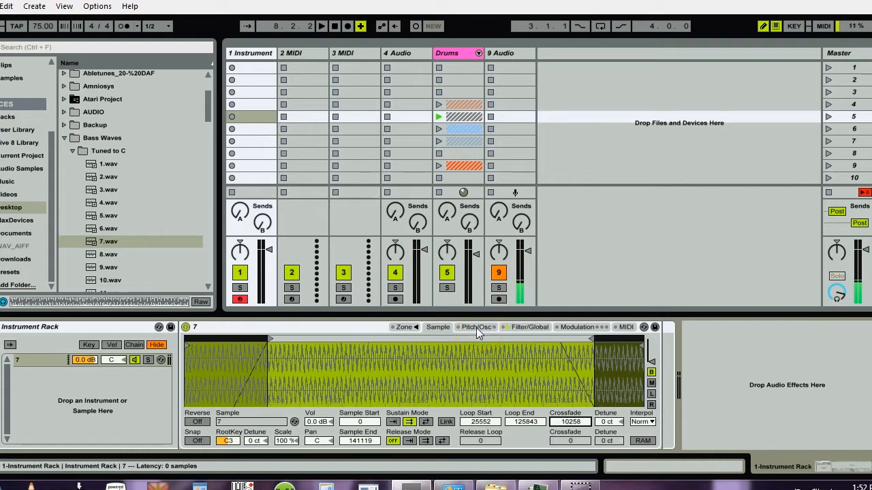
Set the Sampler's volume envelope release to 2.10 s and limit its voices to 1
click(519, 328)
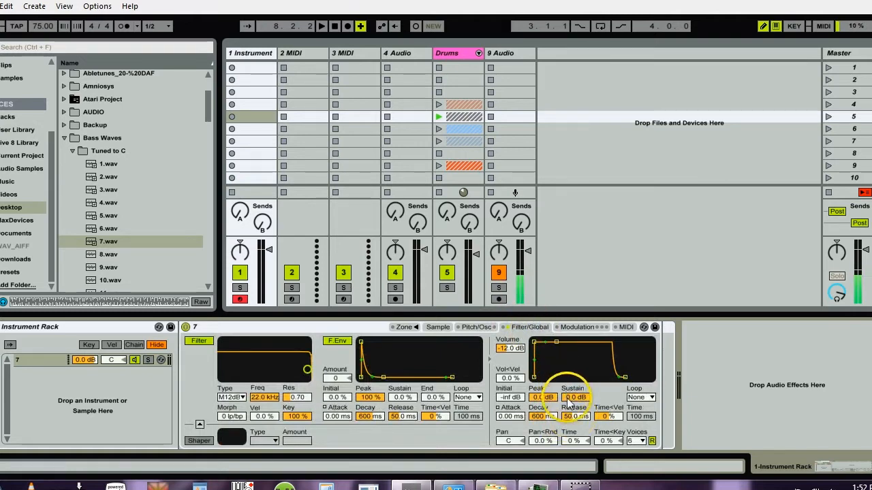
drag(575, 416, 575, 416)
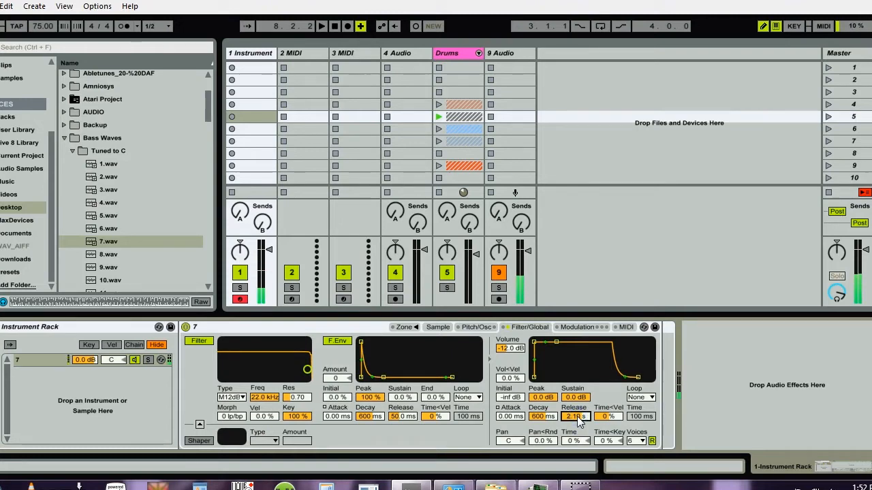
click(634, 441)
click(632, 293)
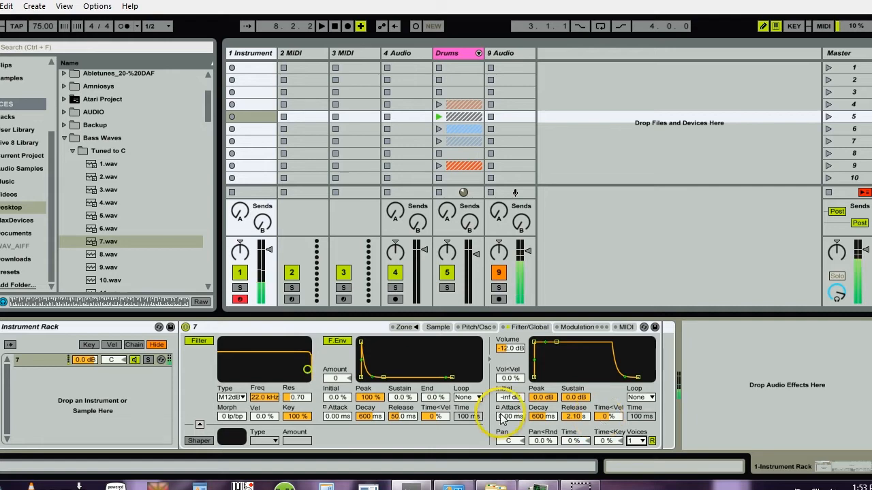
Try sweeping the Sampler's filter by moving its cutoff point in the filter curve
click(307, 372)
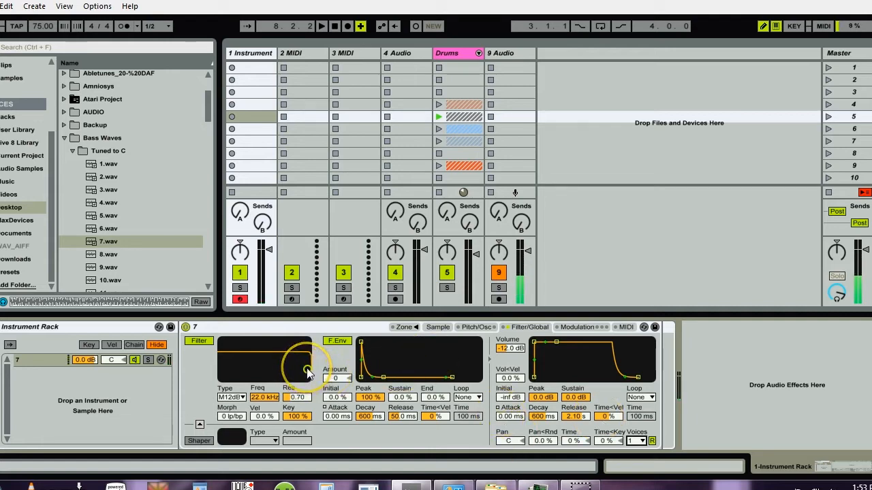
mouse_move(307, 372)
mouse_down()
mouse_move(281, 345)
mouse_move(225, 348)
mouse_move(265, 347)
mouse_move(282, 360)
mouse_move(265, 346)
mouse_move(307, 370)
mouse_up()
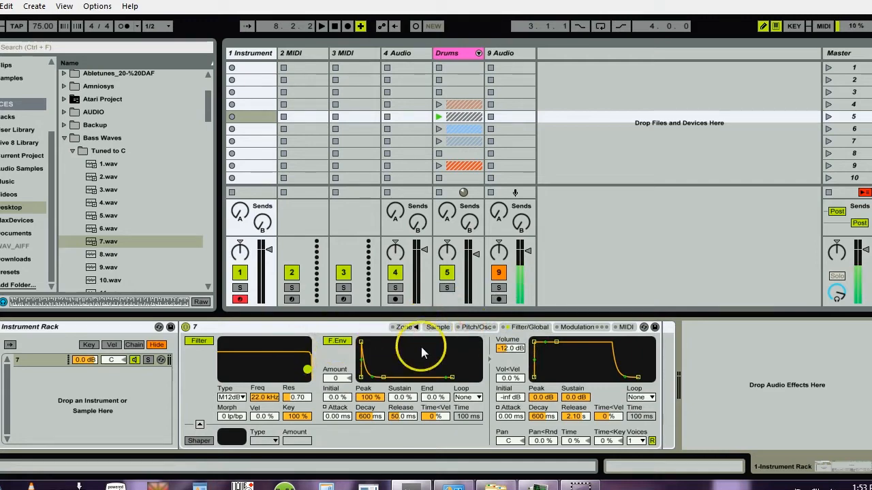
Enable the Sampler's modulation oscillator, set its type to Sw D and try out its volume
click(472, 327)
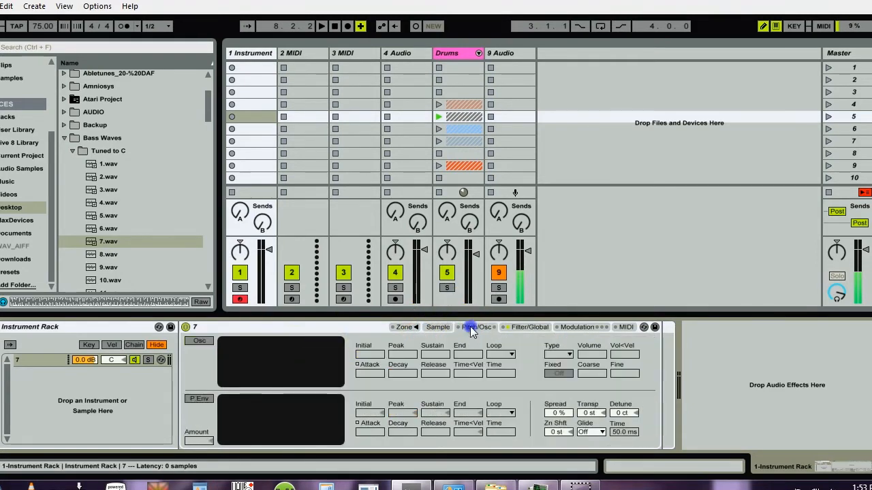
click(198, 342)
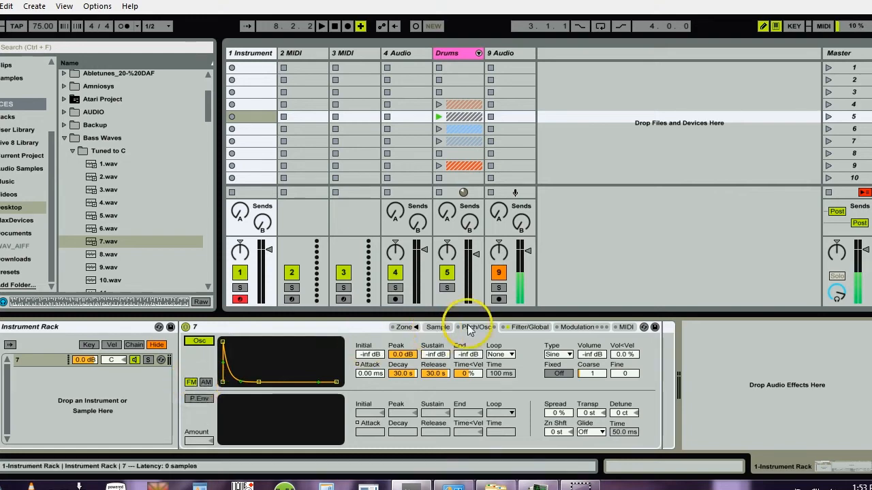
click(568, 355)
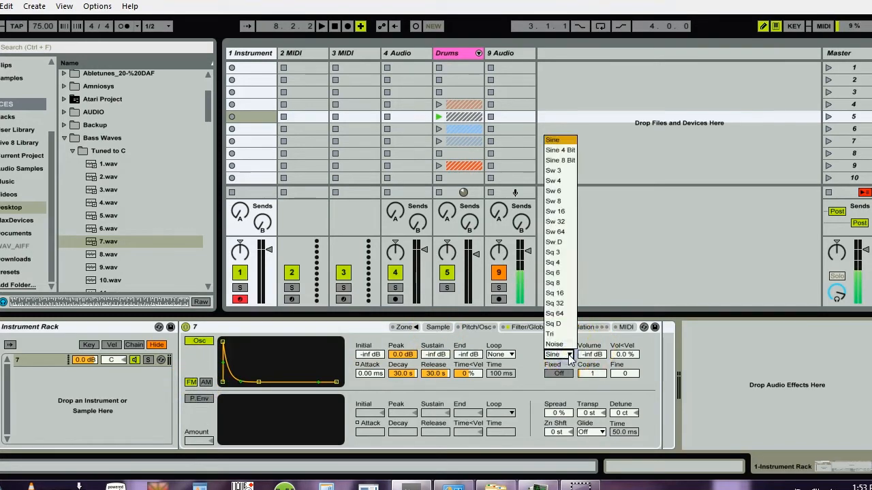
click(562, 242)
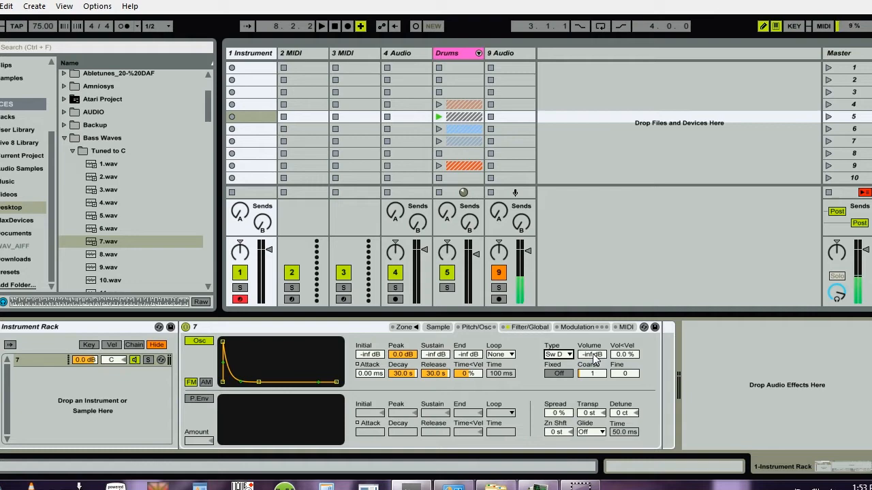
mouse_move(595, 357)
mouse_down()
mouse_move(595, 344)
mouse_move(593, 355)
mouse_up()
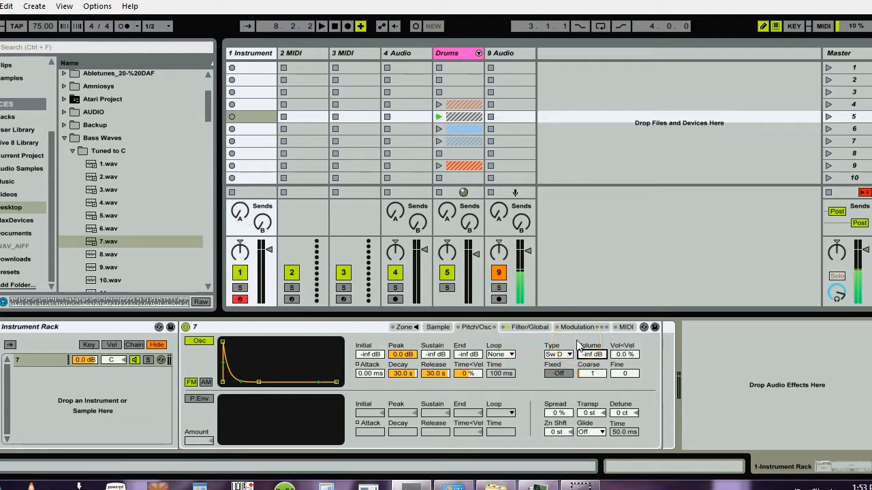
Enable the Sampler's pitch envelope and set its amount to +48 st
click(199, 399)
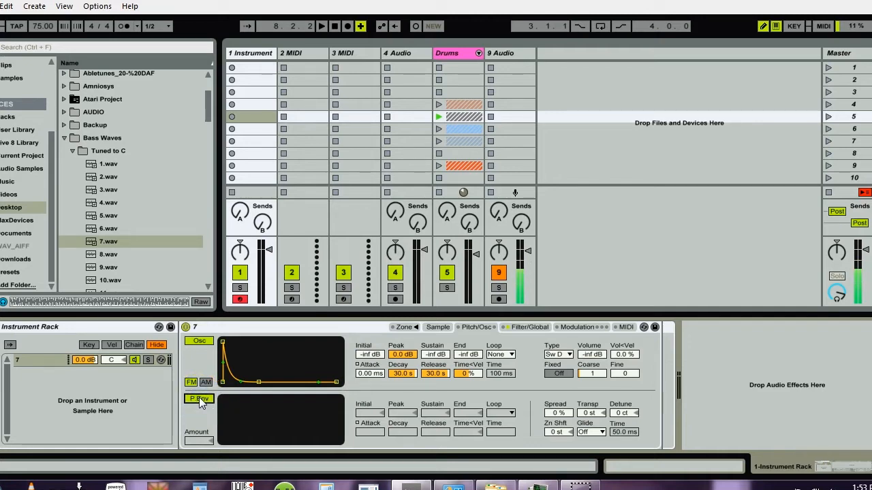
click(204, 439)
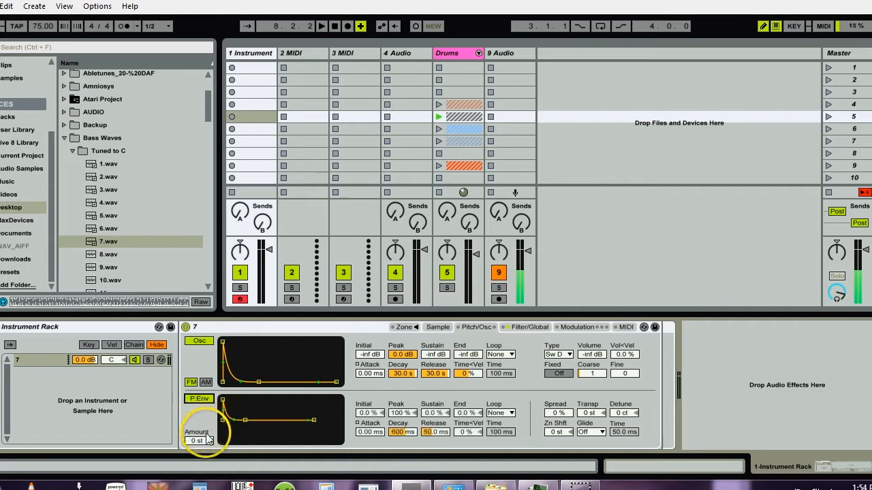
mouse_move(208, 444)
mouse_down()
mouse_move(208, 422)
mouse_move(207, 444)
mouse_up()
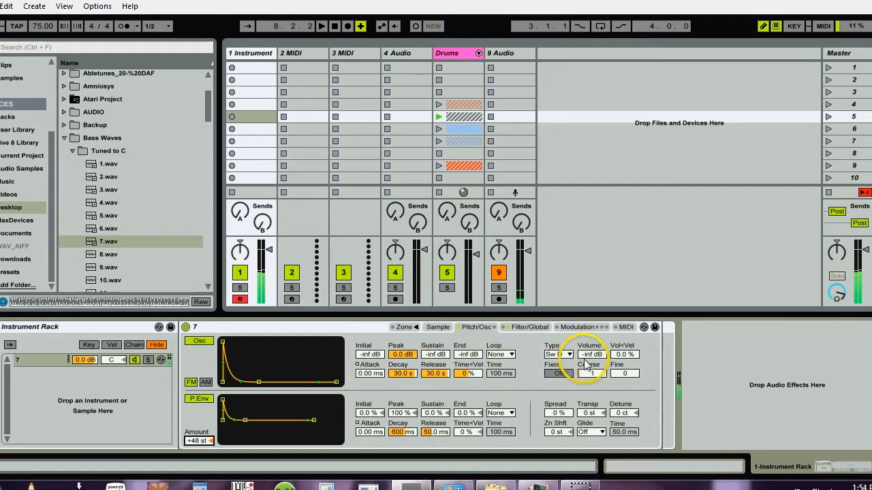
Try the oscillator volume at 0.0 dB and return it to -inf dB
drag(591, 361, 592, 358)
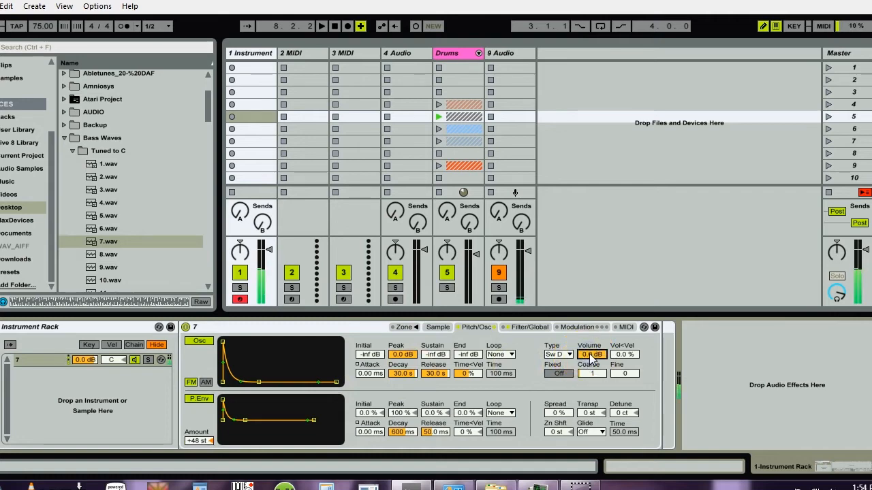
drag(591, 356, 591, 382)
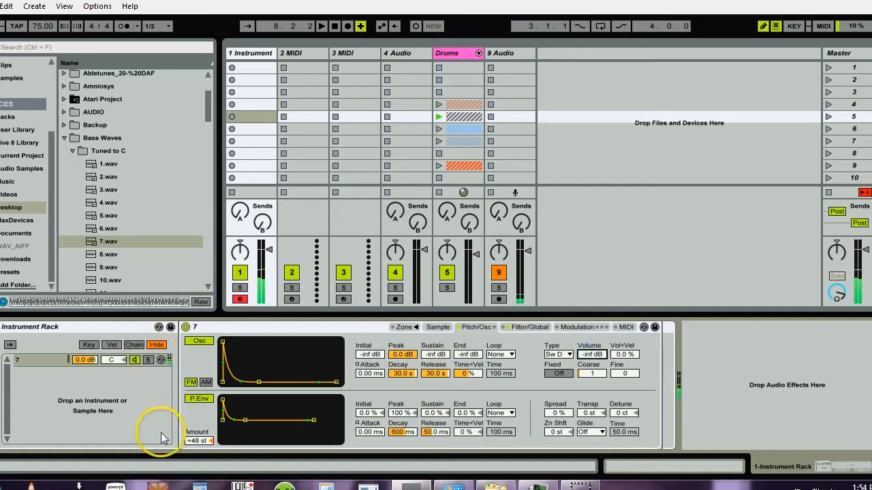
click(193, 442)
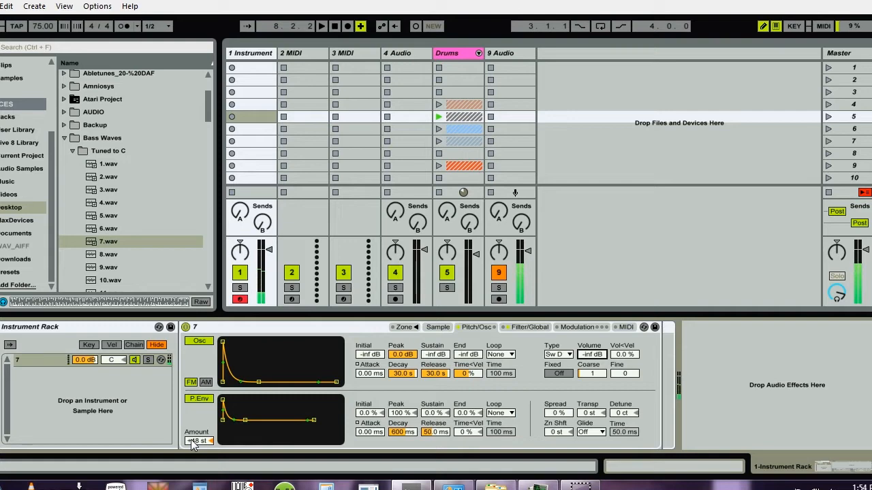
Enable LFO 1 with a filter modulation amount of 24.0 and a tempo-synced rate of 1/16
click(573, 328)
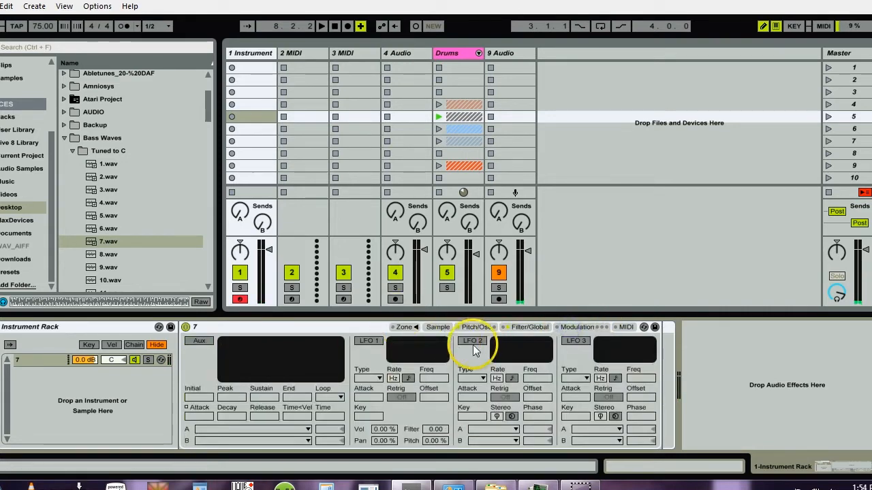
click(368, 341)
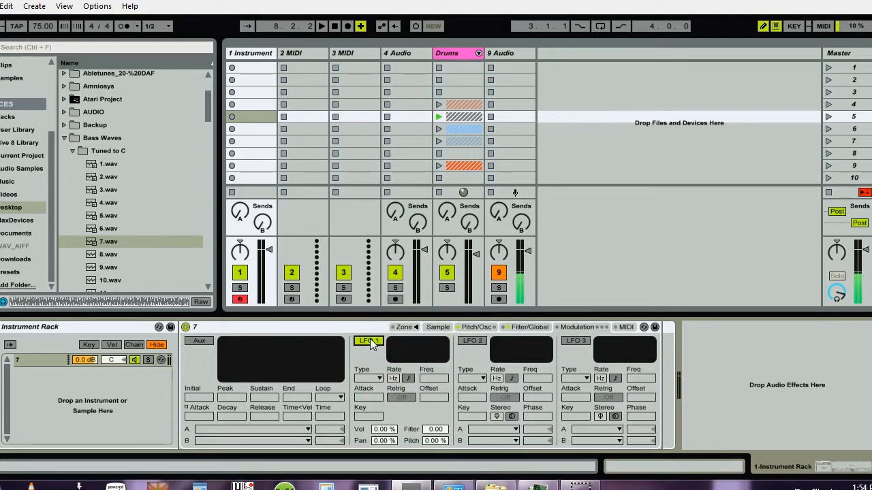
mouse_move(434, 430)
mouse_down()
mouse_move(443, 473)
mouse_move(436, 431)
mouse_up()
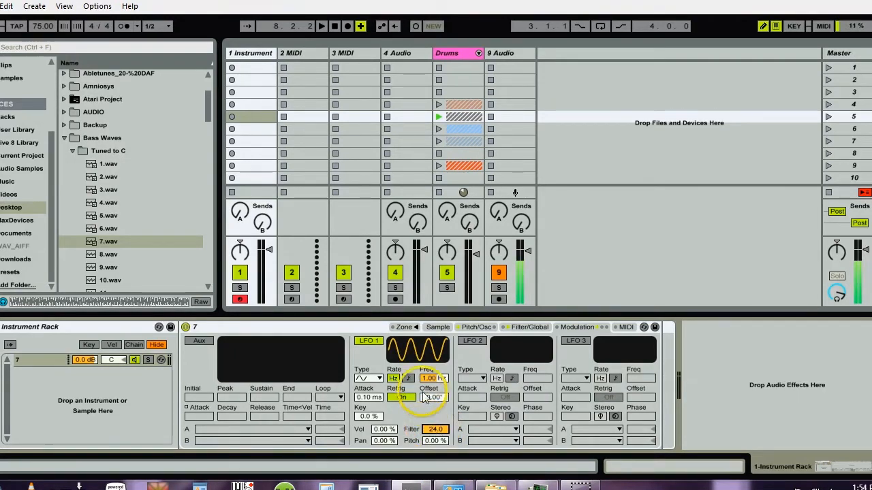
click(407, 378)
drag(407, 379, 436, 382)
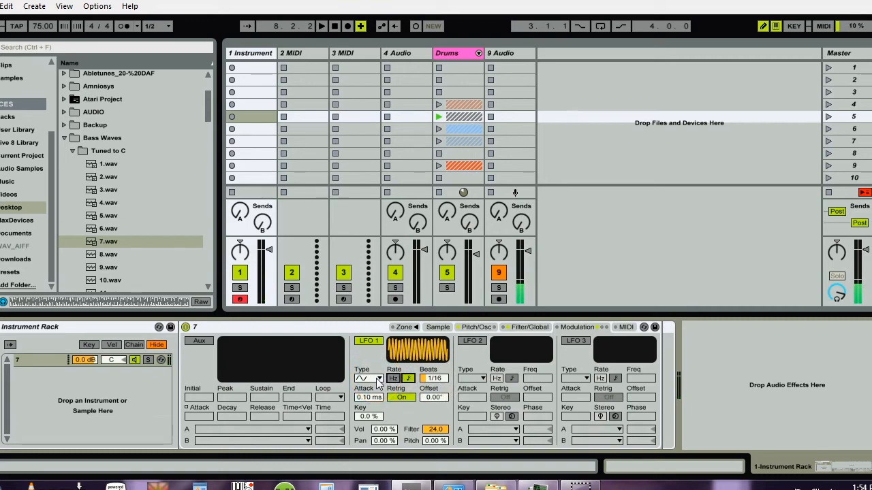
Check LFO 1's waveform types, keep the sine wave and set its synced rate to 1/8
drag(376, 378, 372, 423)
drag(378, 378, 377, 394)
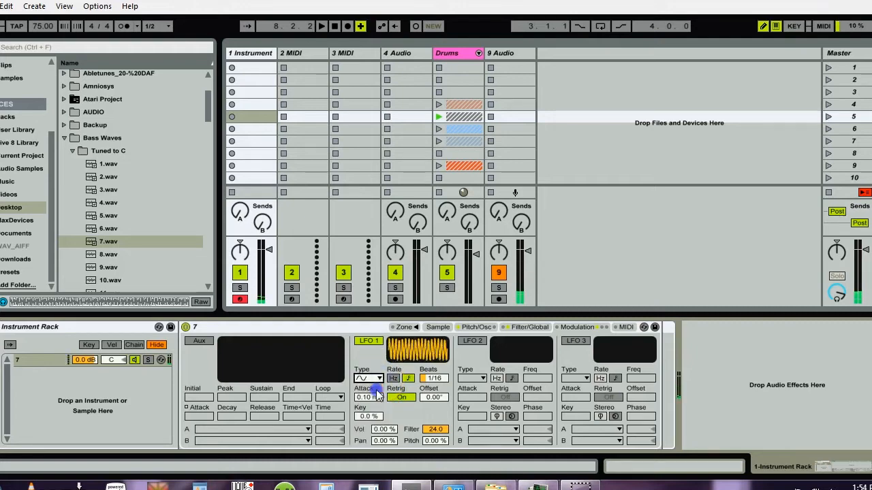
click(434, 380)
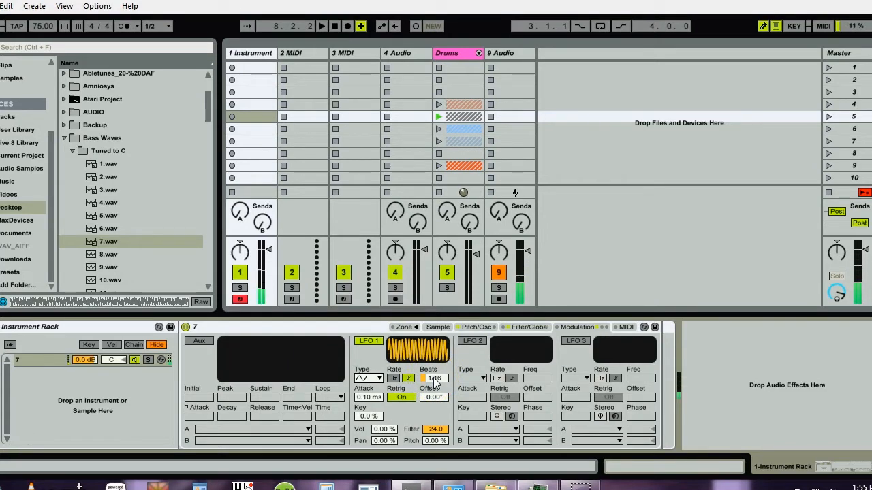
mouse_move(433, 380)
mouse_down()
mouse_move(434, 368)
mouse_move(436, 387)
mouse_up()
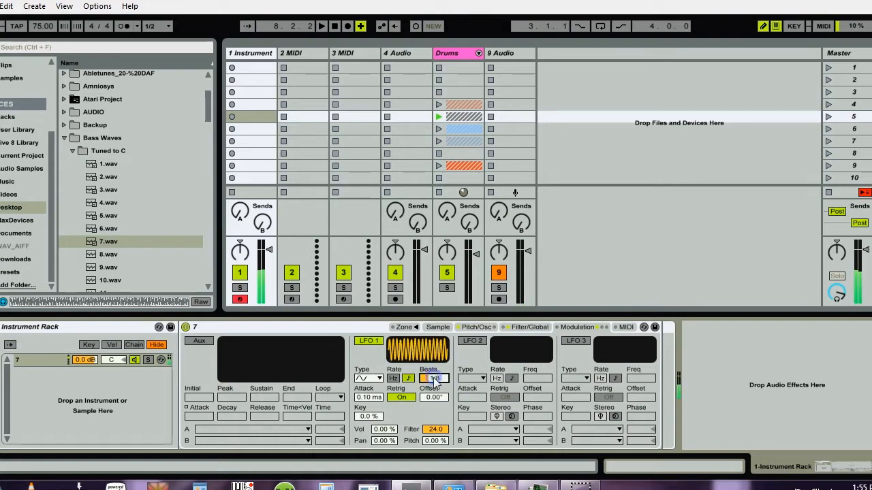
Set the Sampler filter's resonance to 1.39 with the cutoff at 22.0 kHz
click(533, 328)
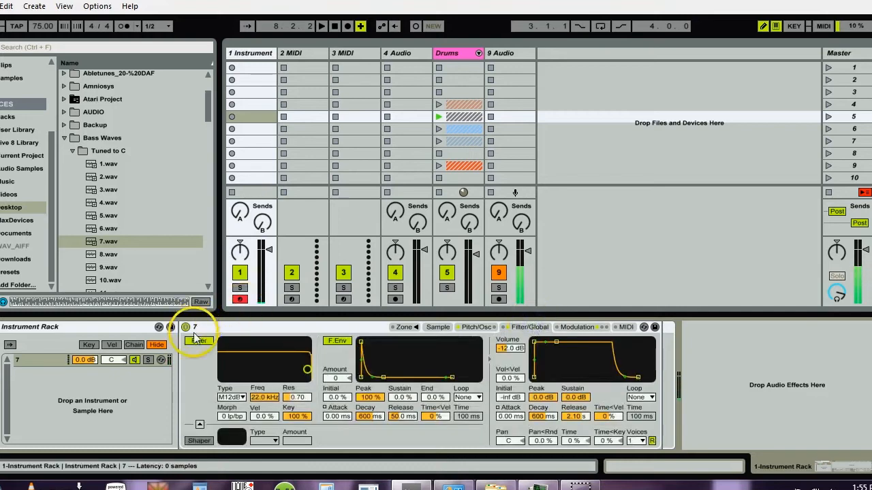
click(308, 373)
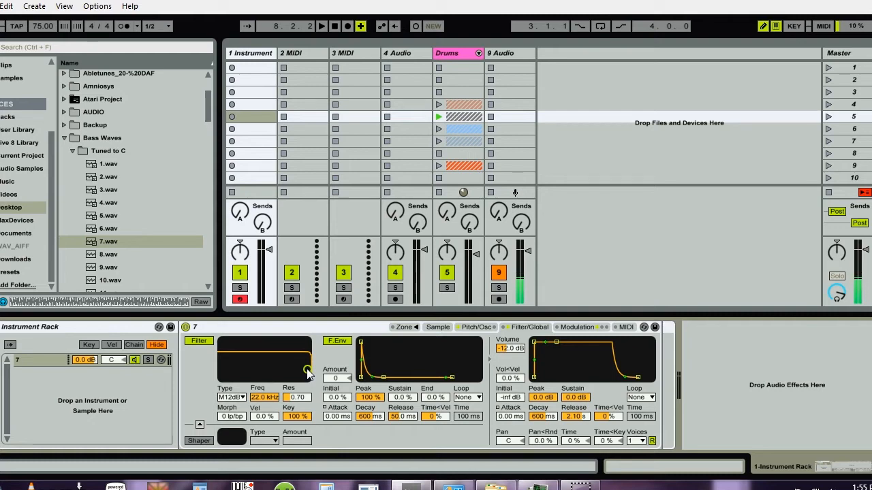
mouse_move(308, 373)
mouse_down()
mouse_move(292, 351)
mouse_move(253, 354)
mouse_move(260, 361)
mouse_move(306, 351)
mouse_move(308, 367)
mouse_up()
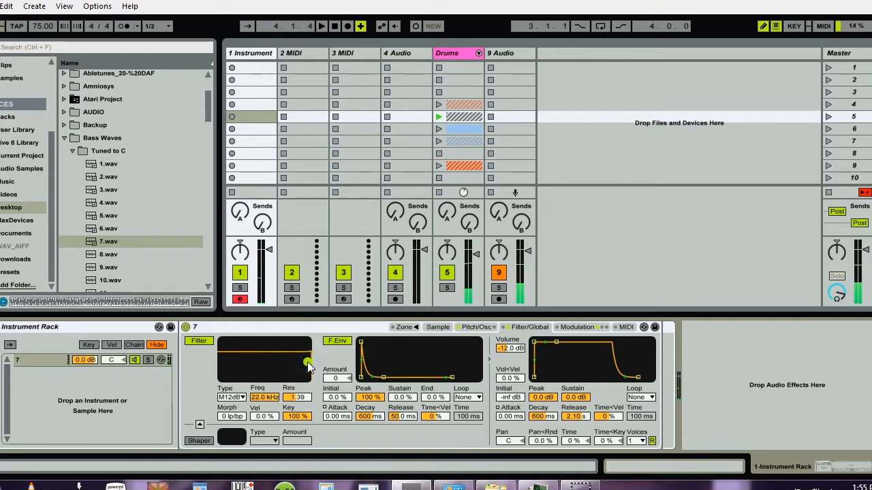
click(273, 358)
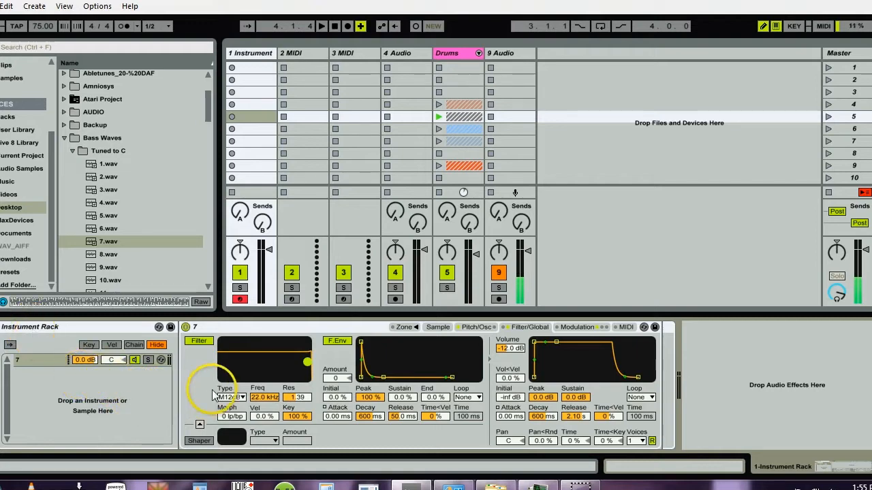
Map the Sampler's filter frequency to Macro 1 and its filter resonance to Macro 2
right_click(261, 402)
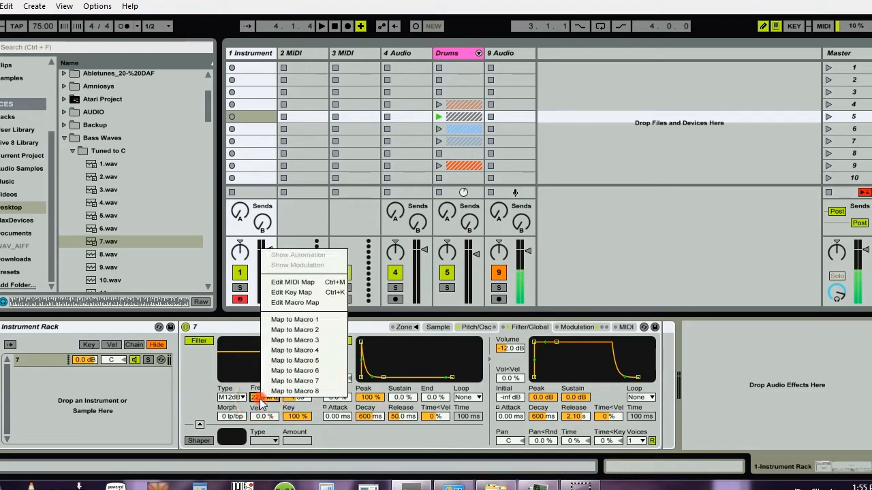
click(276, 320)
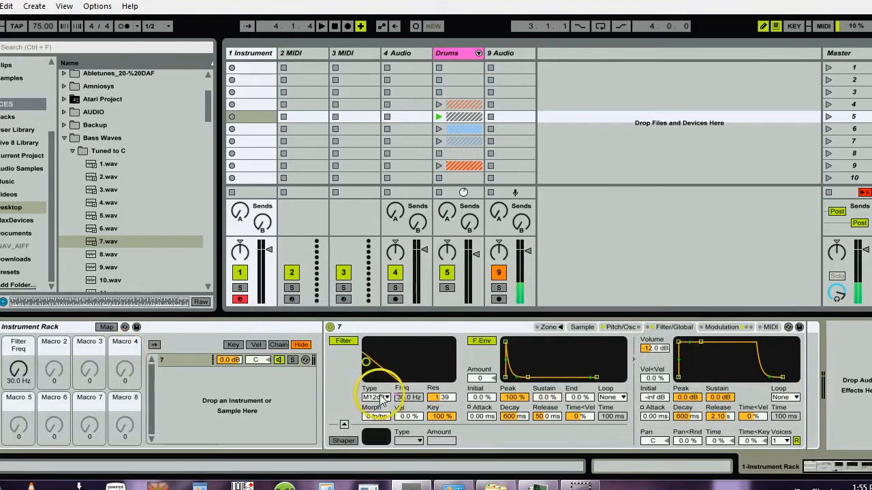
right_click(441, 397)
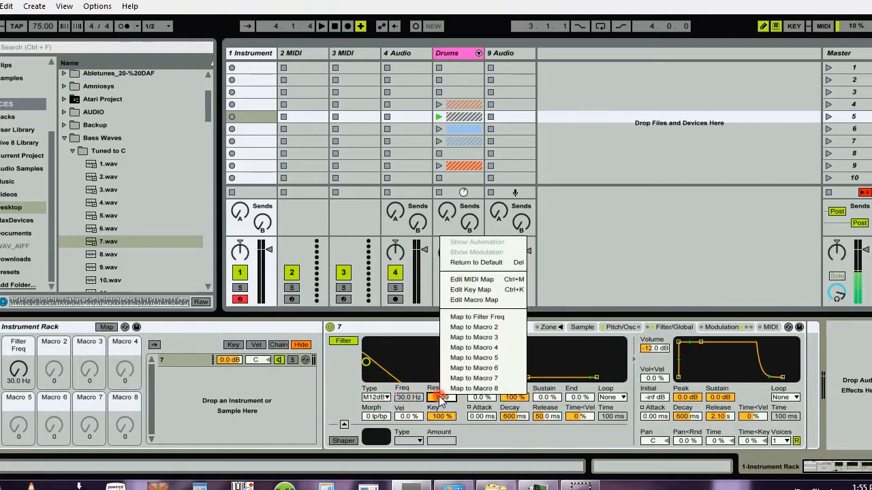
click(474, 327)
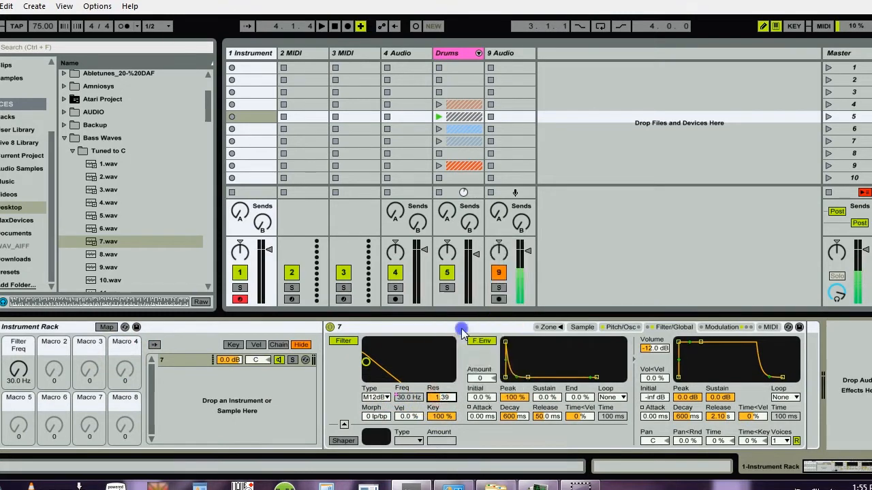
Map the pitch envelope amount to Macro 3 and the oscillator volume to Macro 4
click(622, 328)
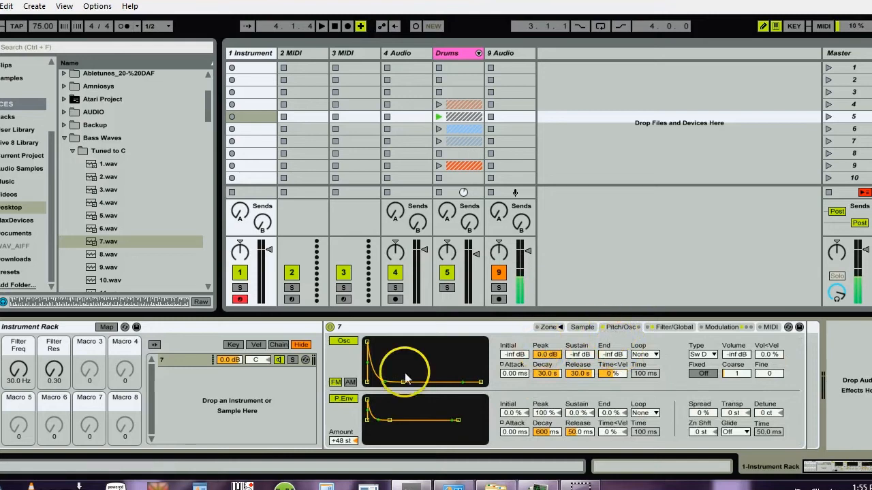
right_click(344, 442)
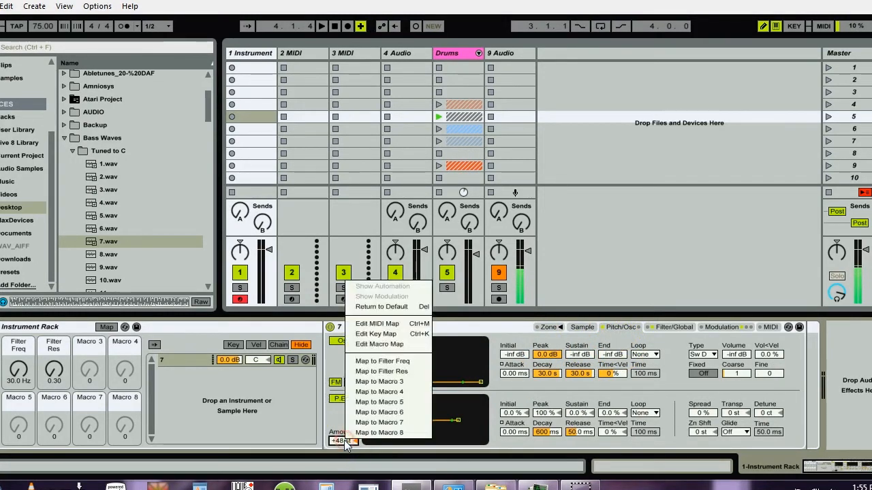
click(359, 382)
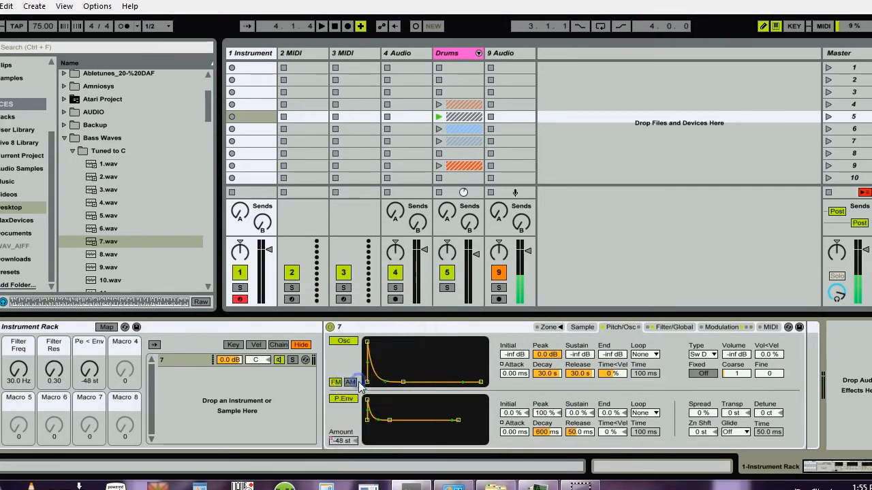
right_click(734, 361)
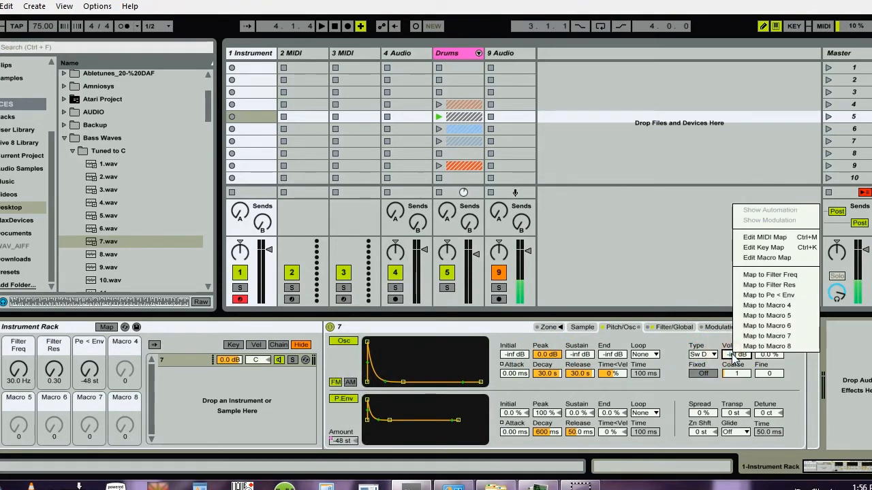
click(741, 306)
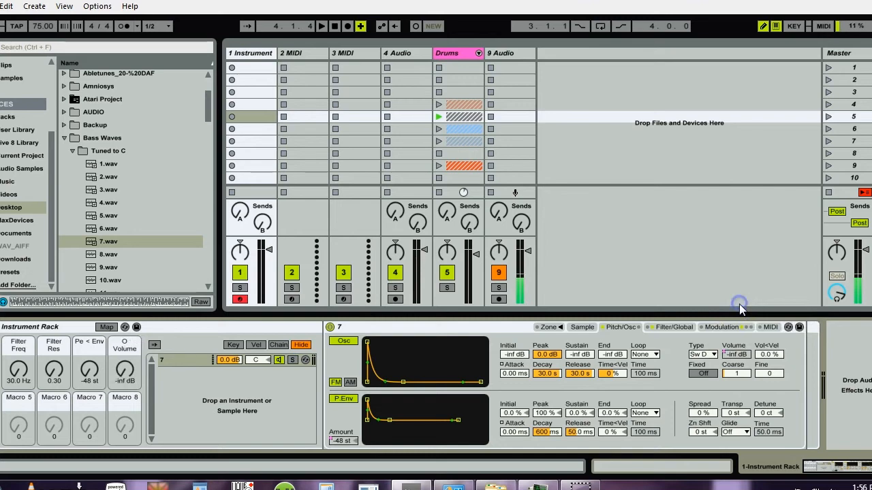
Map the waveform type of the Sampler's LFO 1 to Macro 6
click(721, 327)
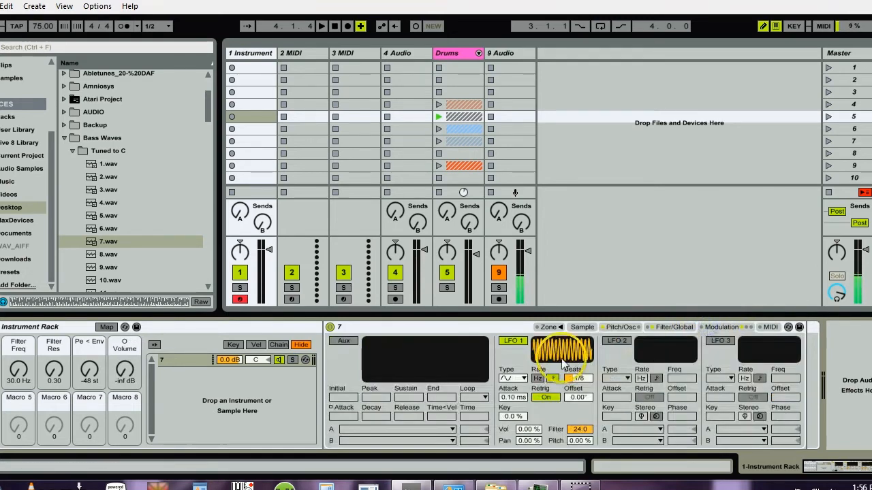
right_click(511, 379)
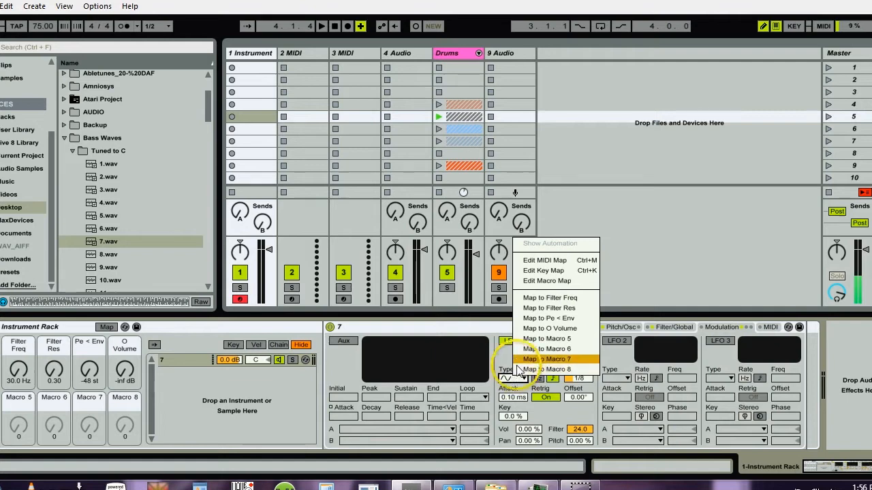
click(522, 348)
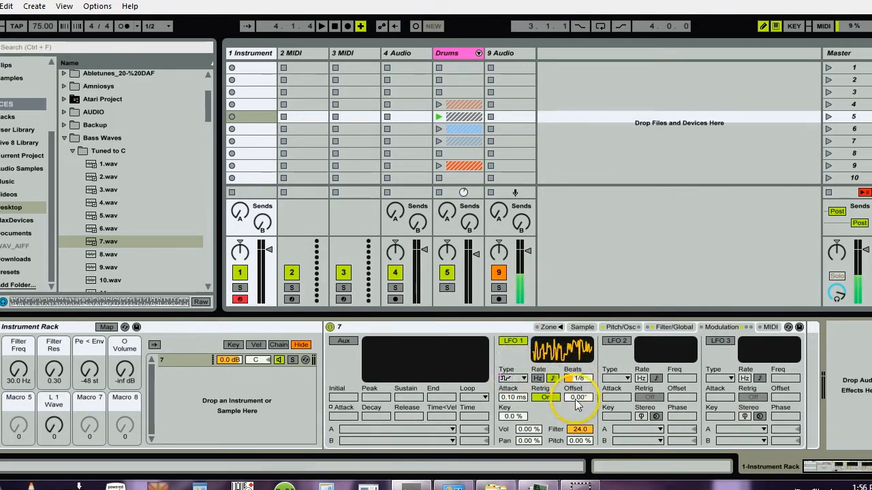
Map LFO 1's filter modulation amount to Macro 5 and its synced rate to Macro 7
click(579, 430)
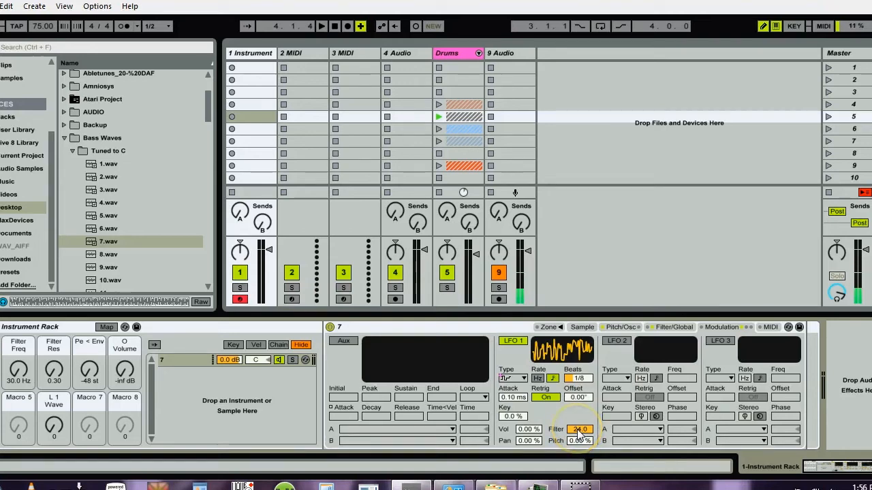
right_click(579, 432)
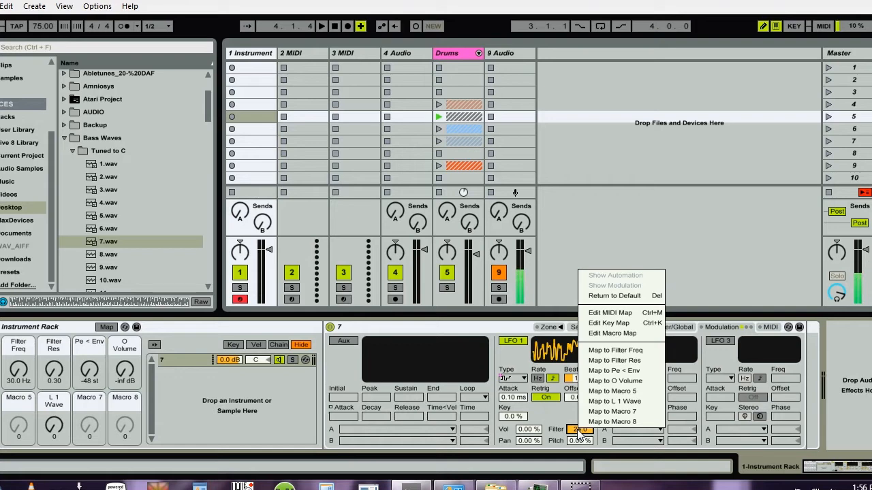
click(591, 391)
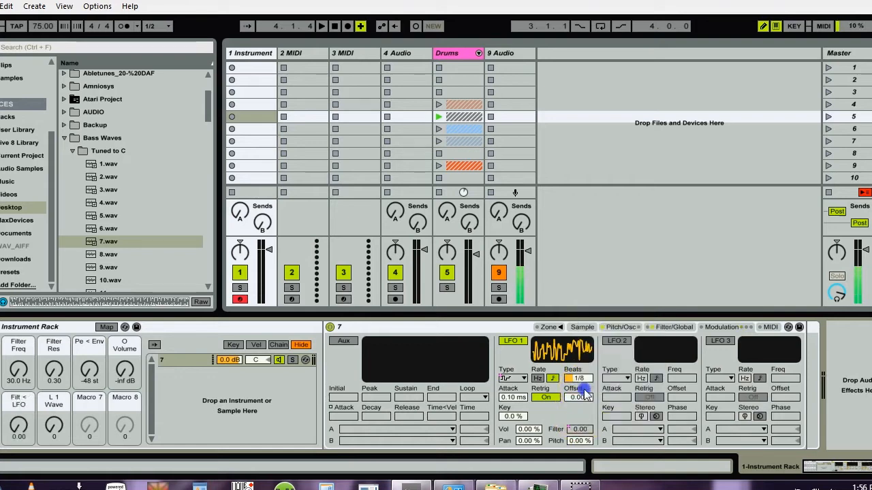
right_click(573, 383)
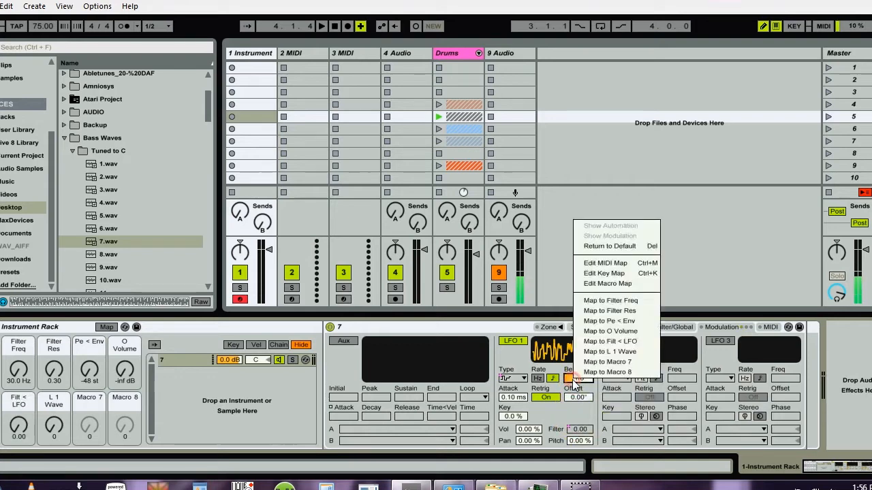
click(581, 369)
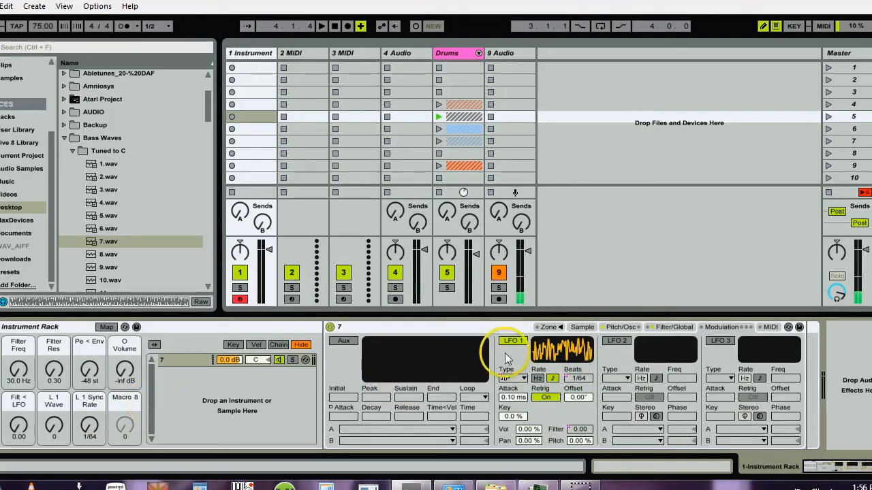
Map the Sampler's filter morph to Macro 8
click(666, 328)
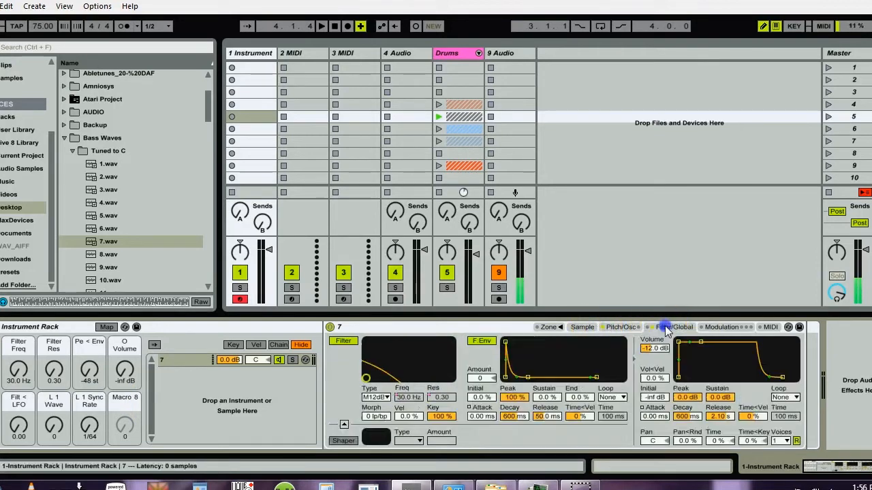
right_click(378, 416)
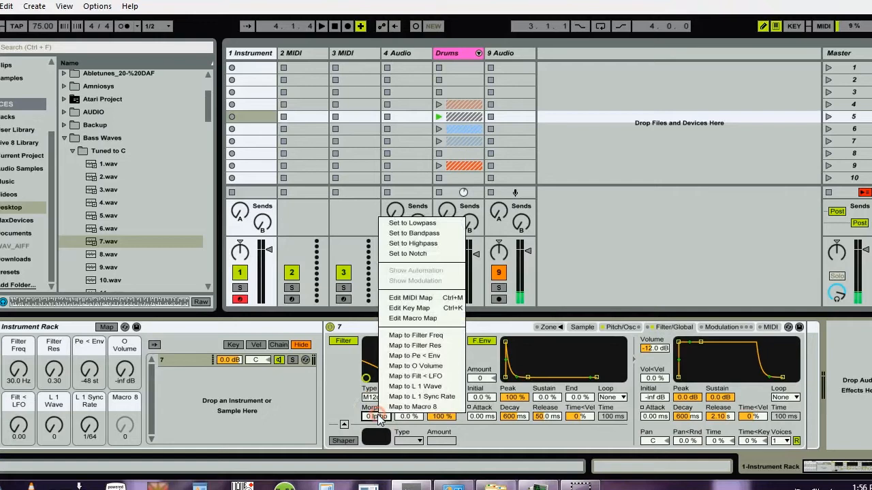
click(392, 408)
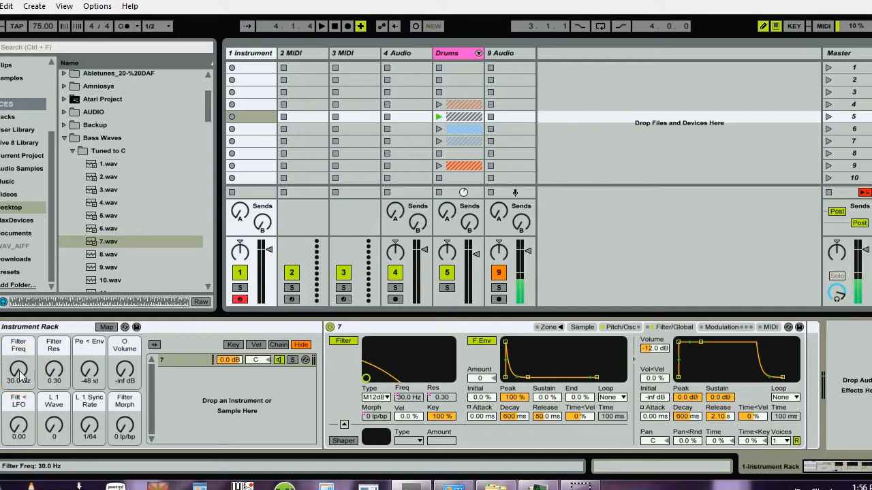
Set the Filter Freq macro to 2.48 kHz, Filter Res to 5.45 and O Volume to -28 dB
drag(19, 373, 54, 344)
click(93, 376)
drag(92, 375, 93, 327)
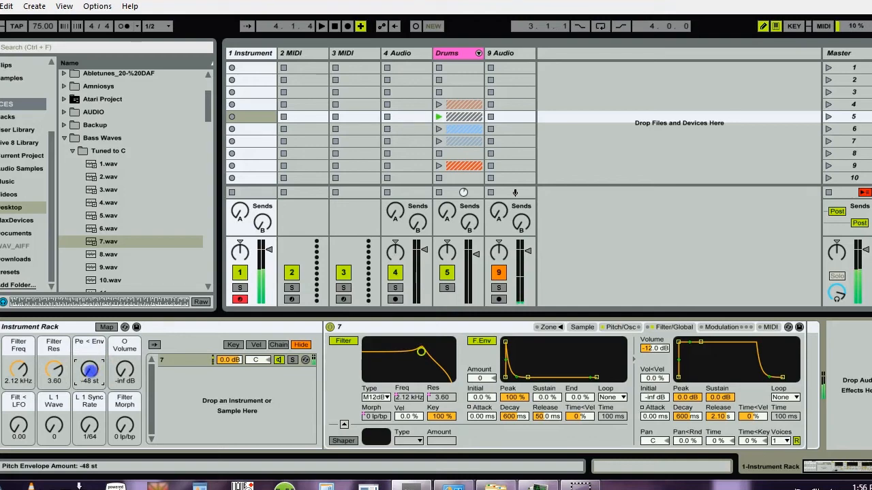
click(127, 376)
drag(127, 377, 127, 371)
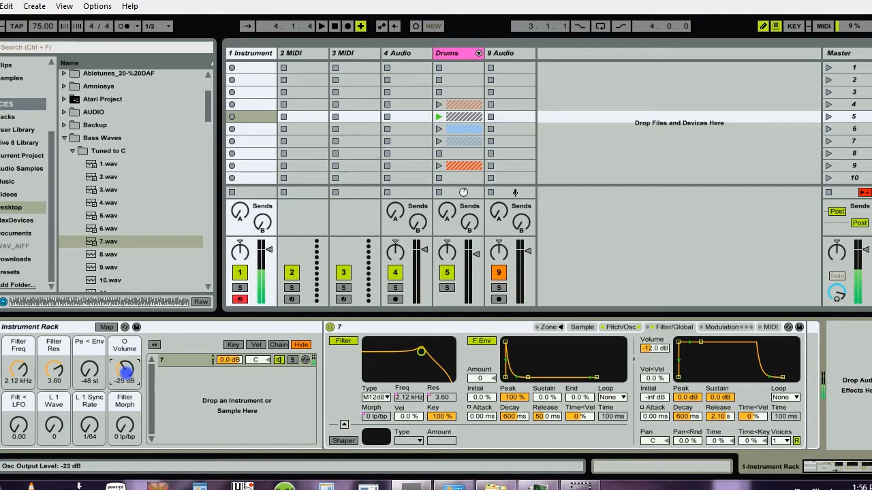
drag(54, 370, 19, 369)
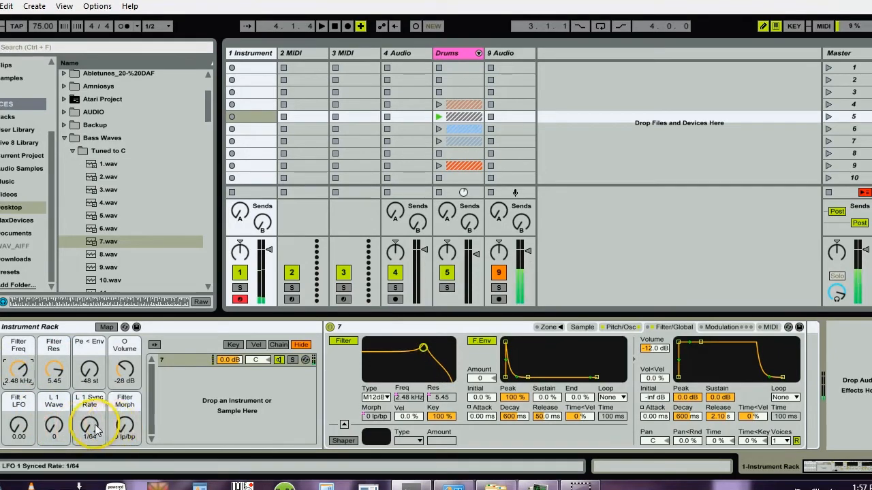
Set the Filt < LFO macro to 14.2, L 1 Wave to 83 and L 1 Sync Rate to 1/24
drag(19, 427, 89, 423)
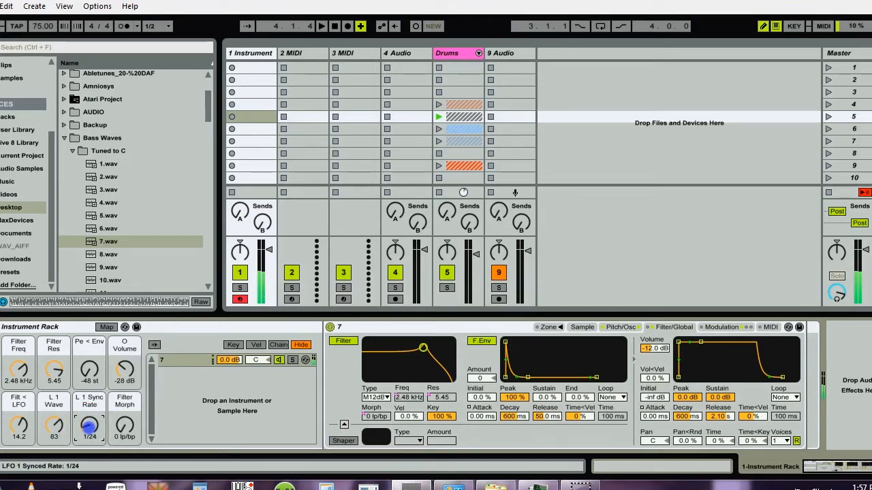
mouse_move(125, 426)
mouse_down()
mouse_move(125, 407)
mouse_move(124, 427)
mouse_up()
click(148, 413)
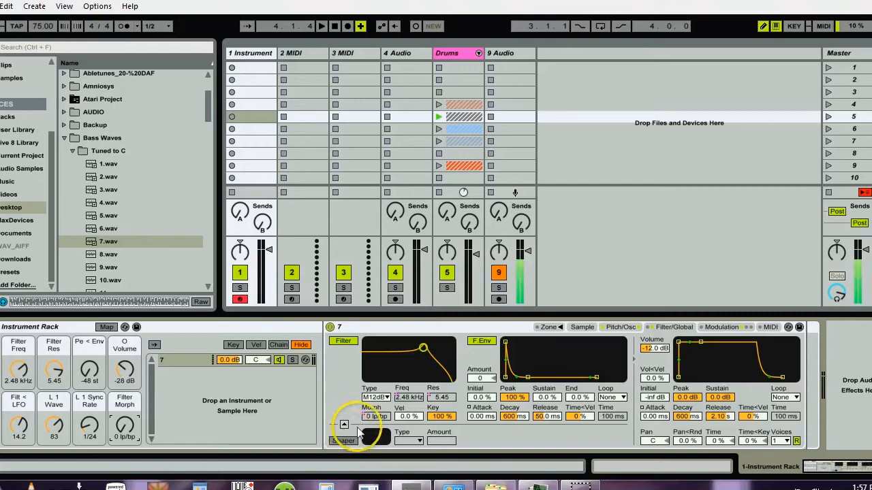
Unmap the Sampler's filter morph from its macro to free Macro 8
click(372, 416)
right_click(372, 418)
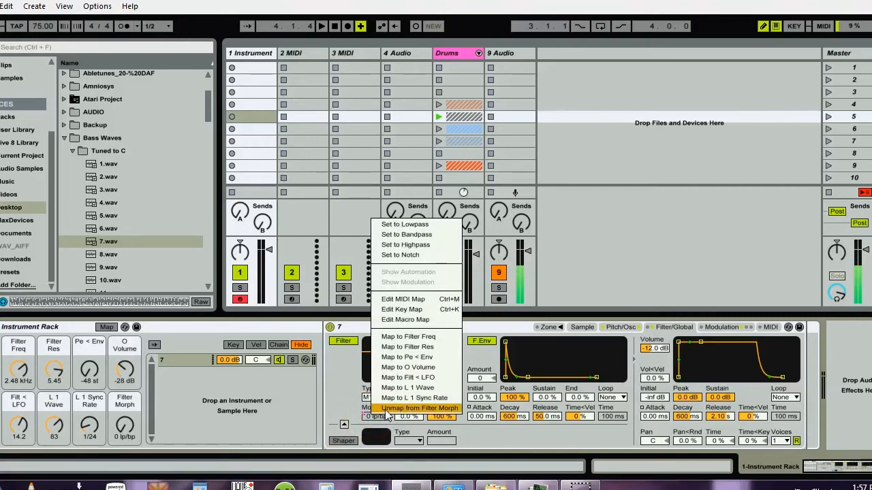
click(385, 409)
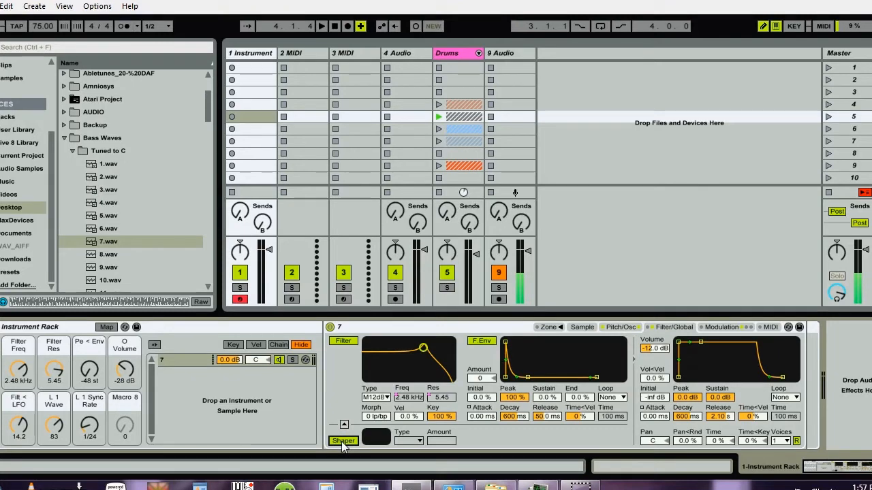
Set the Sampler's Shaper type to Sine and map the Shaper amount to Macro 8
click(412, 441)
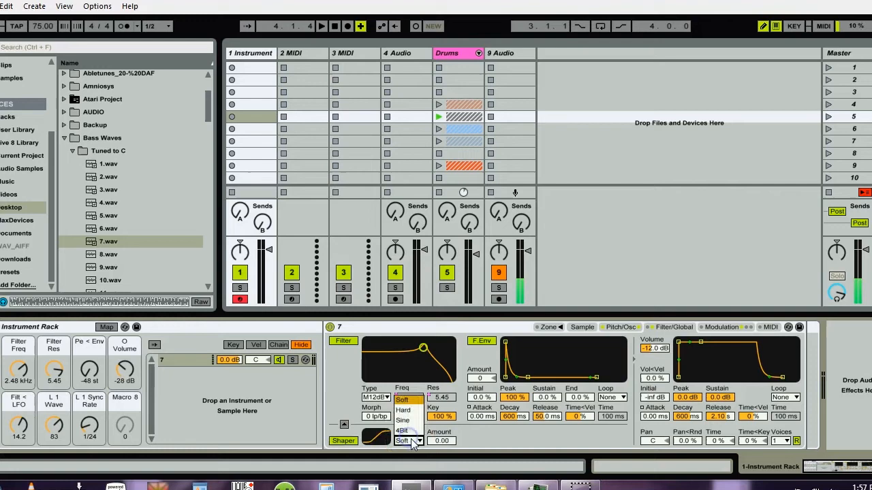
click(410, 412)
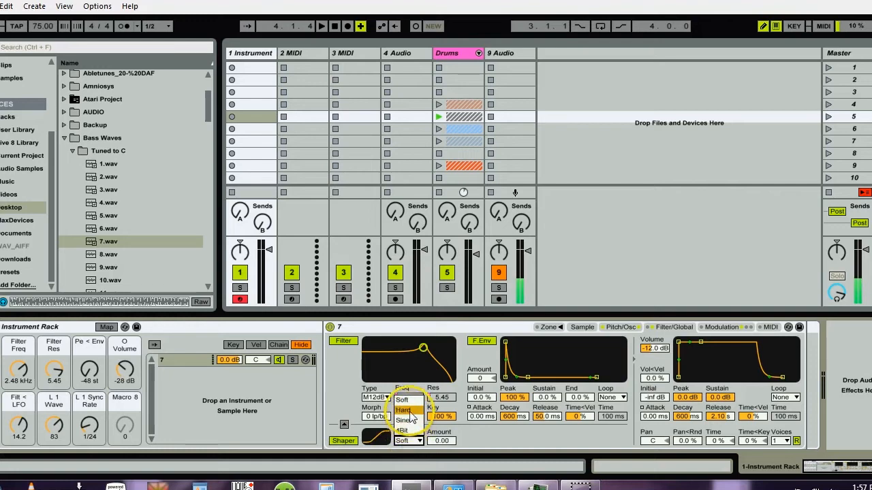
click(409, 422)
click(437, 441)
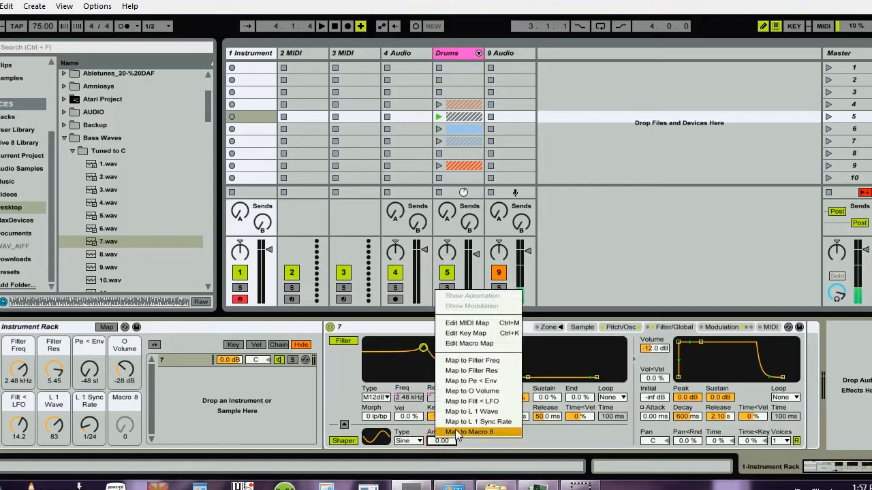
click(463, 424)
Try the Shaper Amt macro at higher amounts such as 55.0 and settle it at 2.00
click(125, 428)
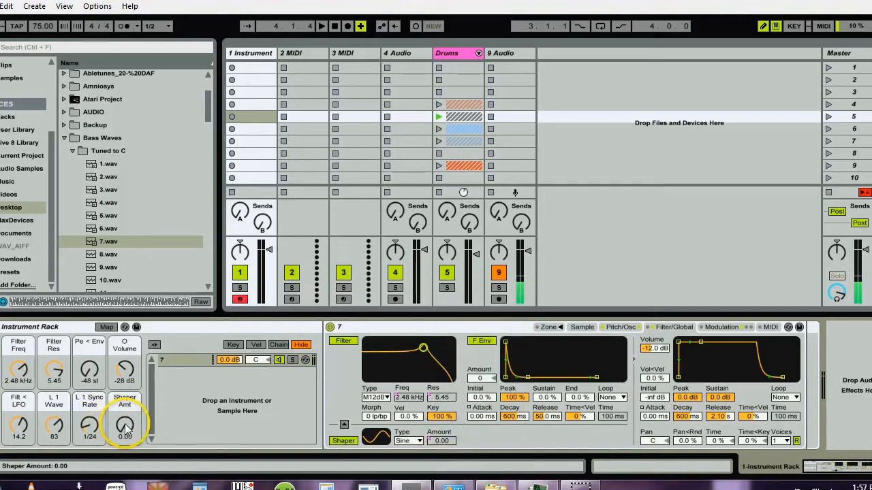
drag(125, 428, 125, 420)
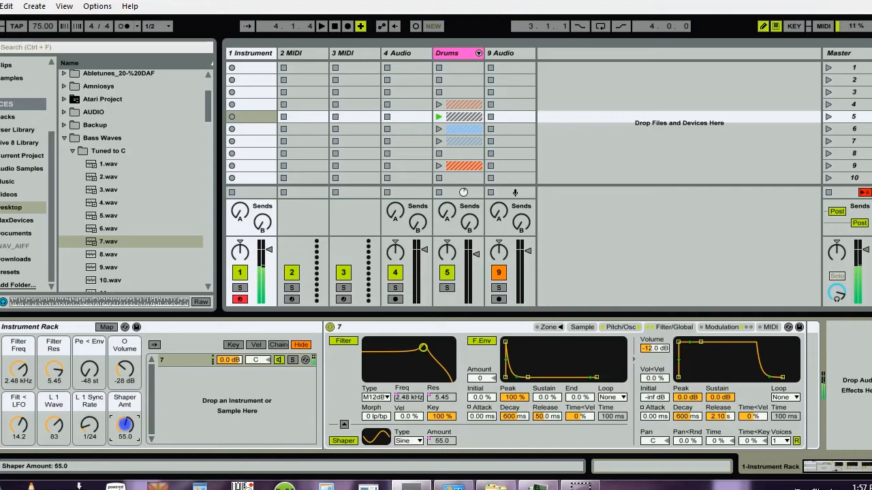
key(space)
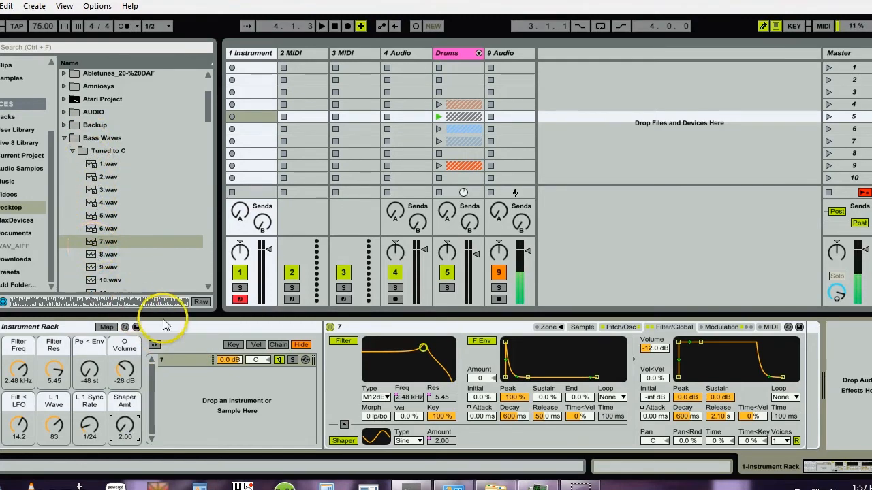
Duplicate chain 7 in the Instrument Rack and replace the copy's sample with 3.wav from the Tuned to C folder
click(173, 358)
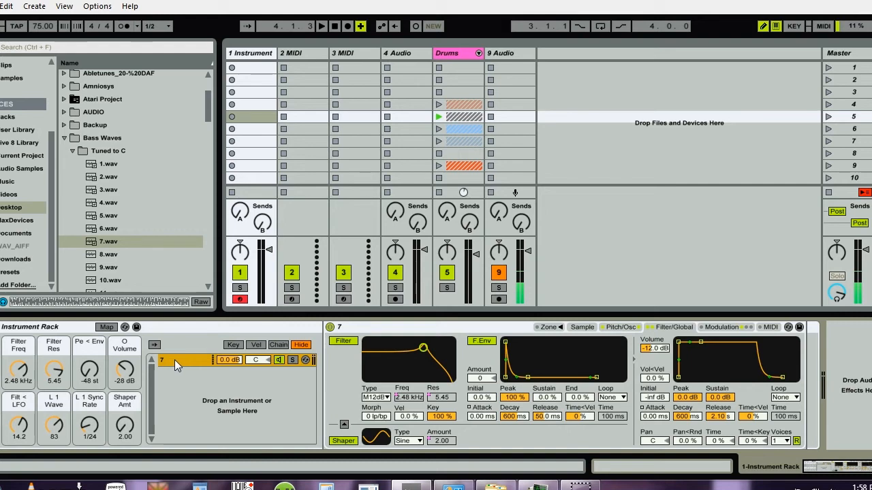
key(ctrl+d)
click(168, 380)
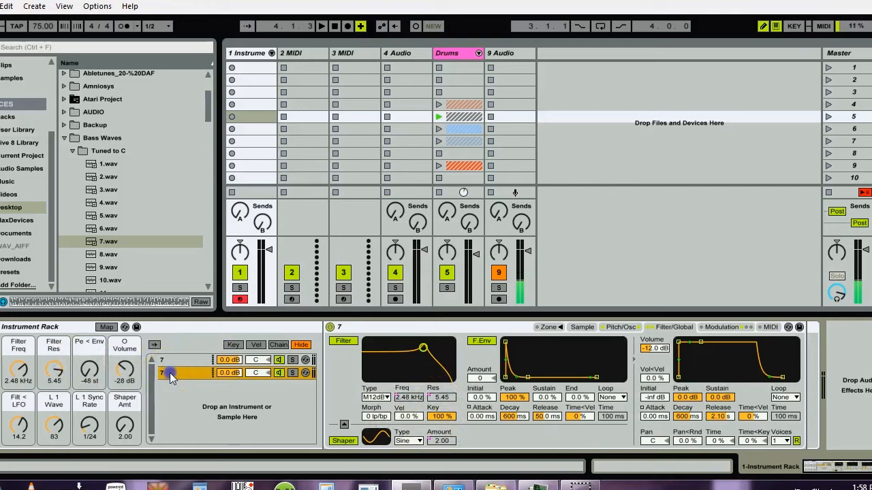
click(581, 327)
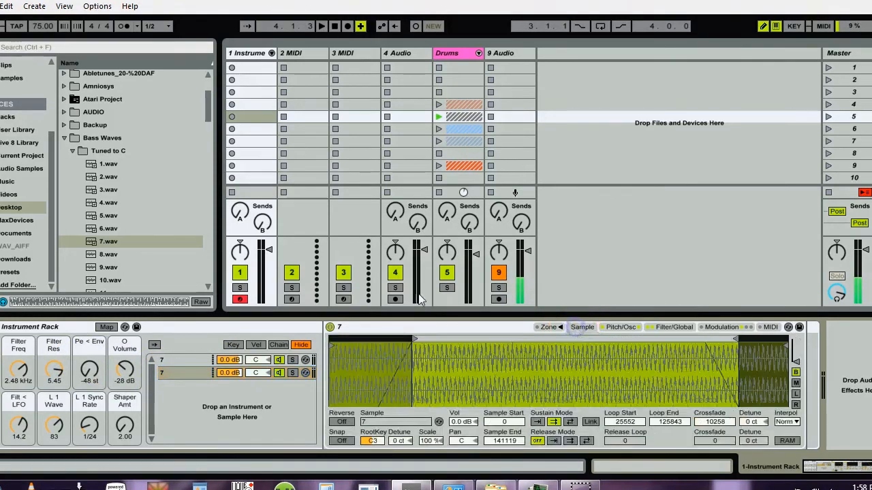
click(107, 189)
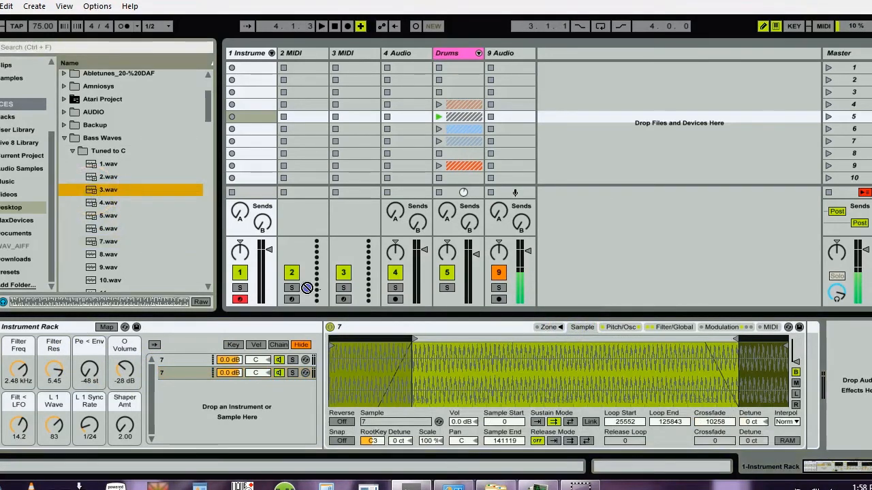
drag(441, 374, 440, 371)
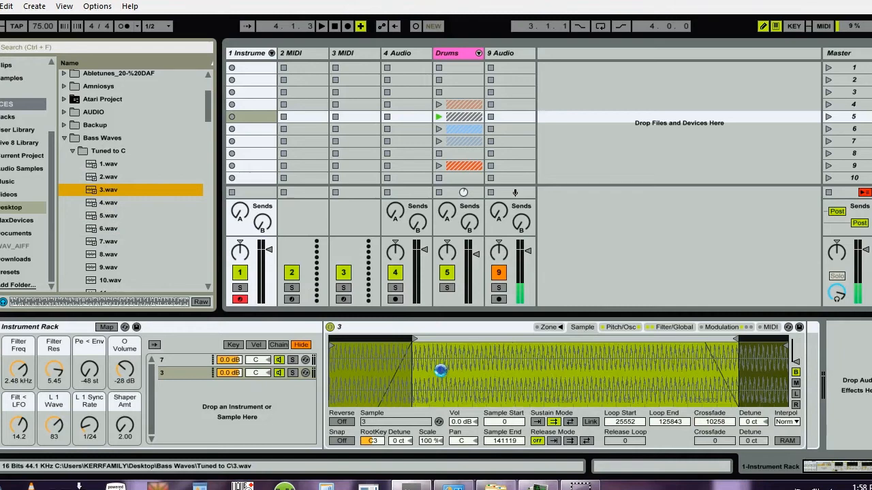
Duplicate chain 3 and replace the new chain's sample with 9.wav
click(186, 374)
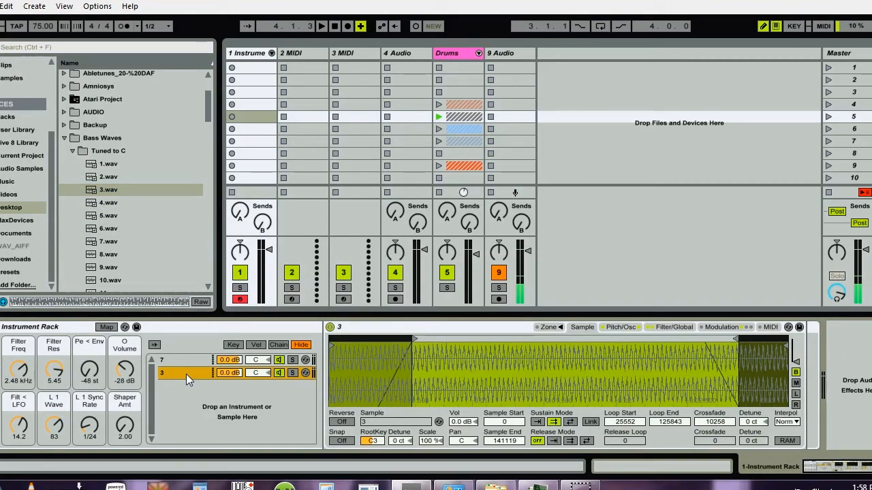
key(ctrl+d)
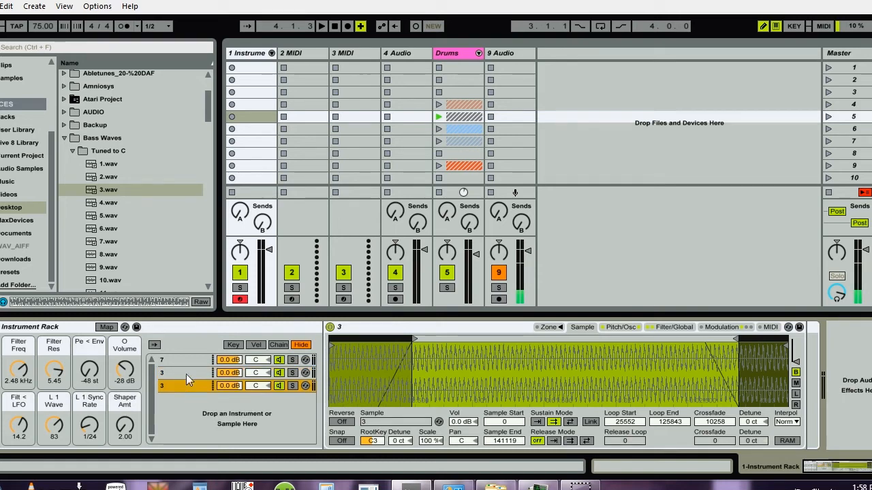
click(92, 268)
drag(92, 269, 443, 394)
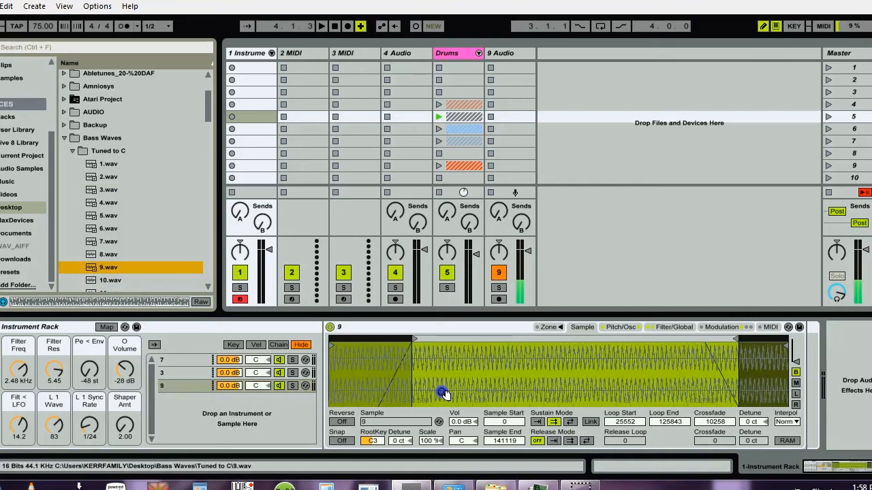
Show the rack's chain select zones and extend the zones of all three chains across the full 0–127 range
click(290, 372)
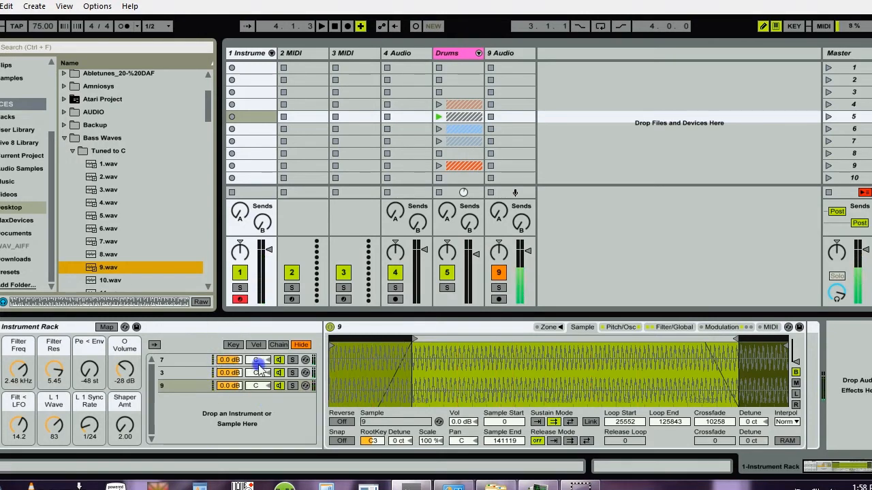
click(278, 346)
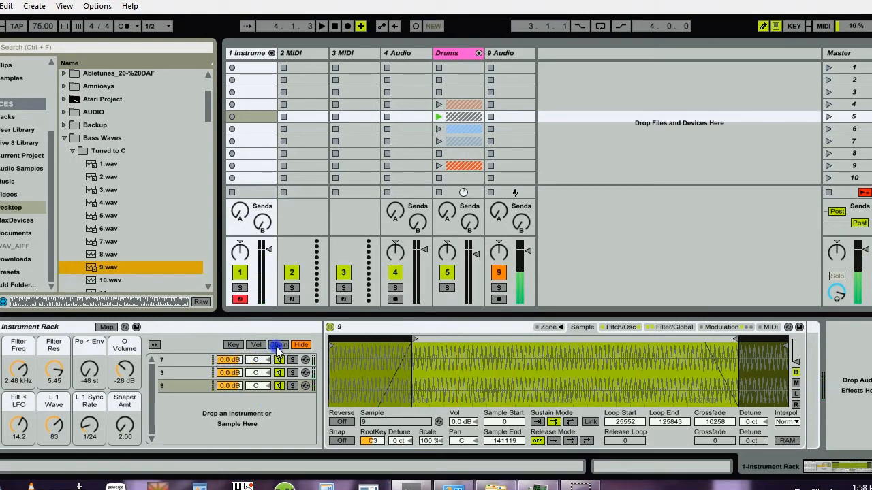
click(203, 361)
key(ctrl+a)
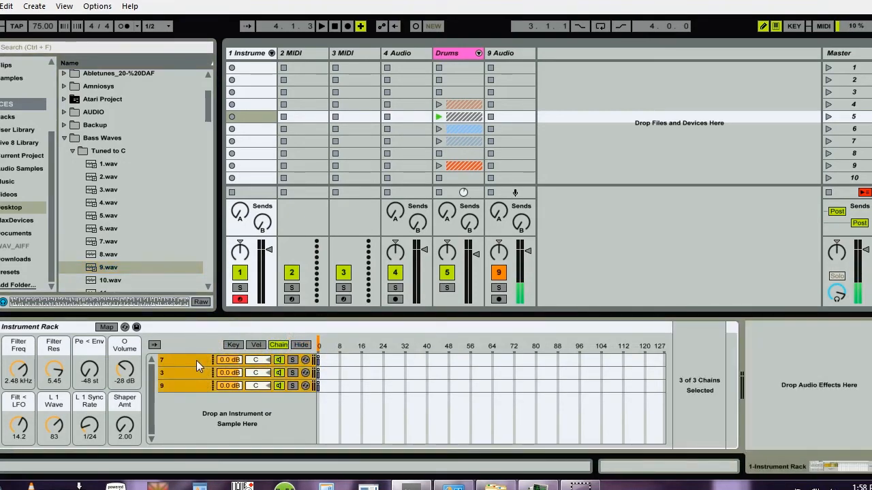
click(320, 361)
drag(320, 360, 675, 391)
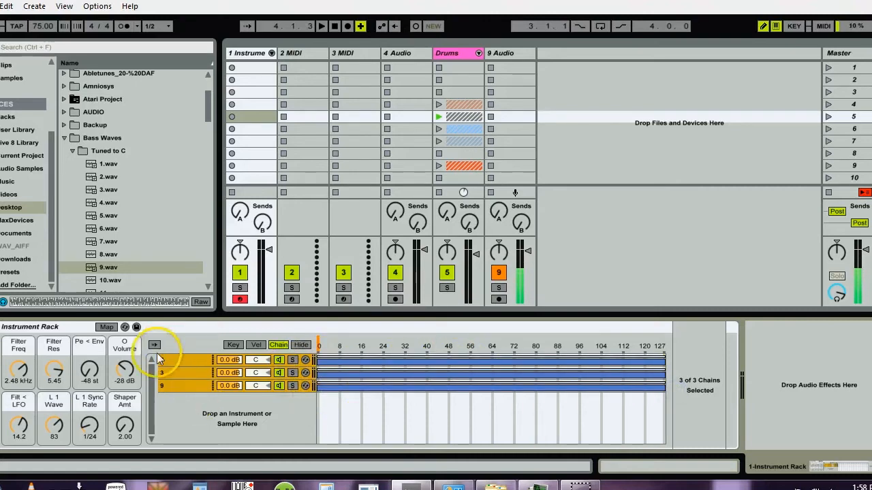
Distribute the three chain ranges equally and move the chain selector into chain 3's zone, at about 65
right_click(347, 371)
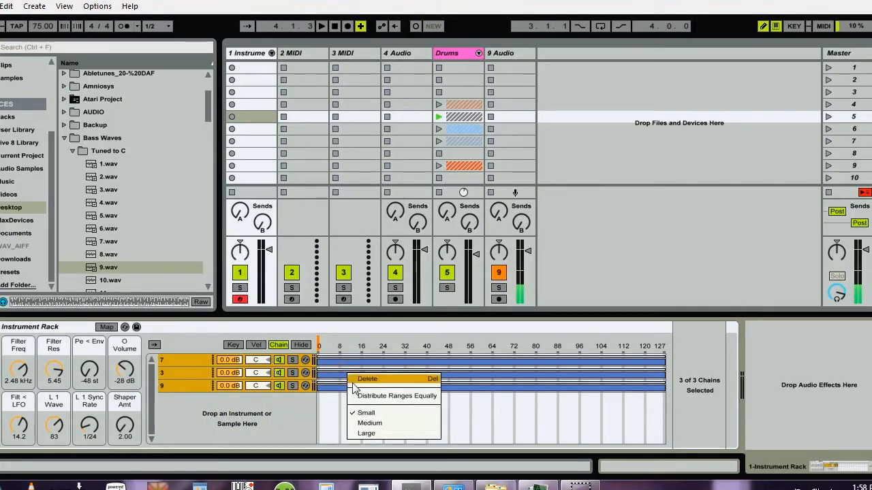
click(357, 395)
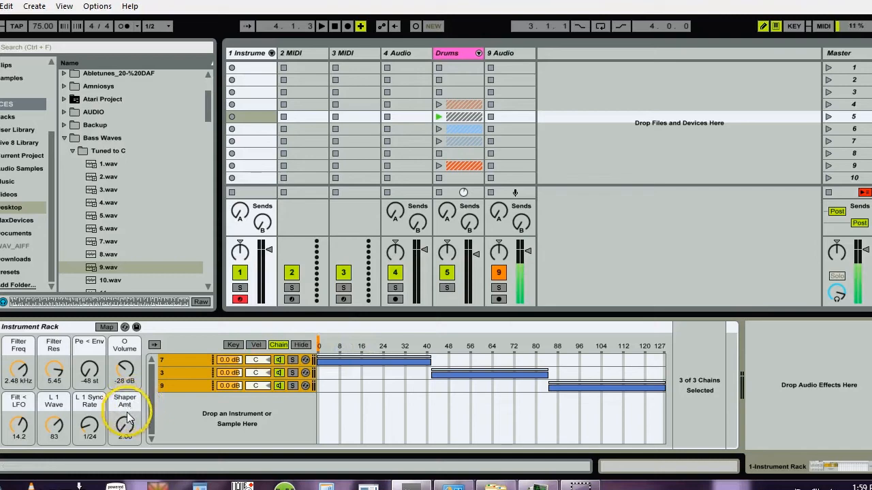
click(178, 368)
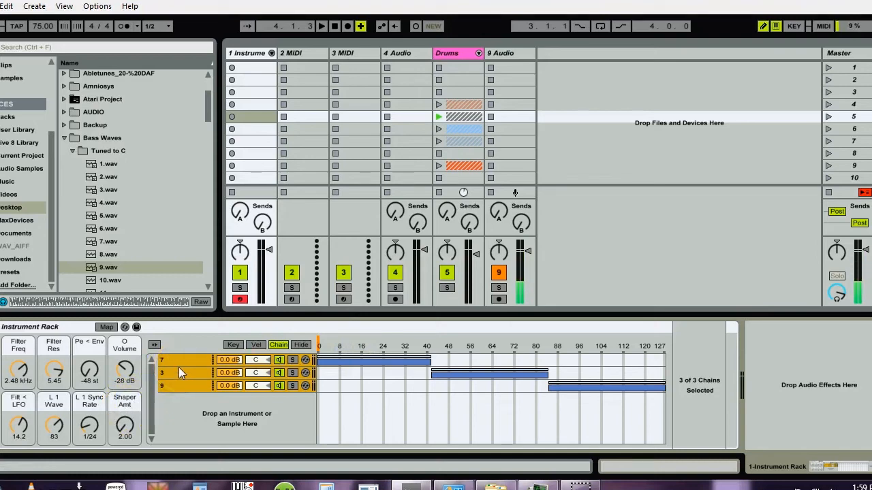
mouse_move(178, 367)
mouse_down()
mouse_move(197, 355)
mouse_move(348, 343)
mouse_move(587, 341)
mouse_move(324, 343)
mouse_move(559, 347)
mouse_move(432, 332)
mouse_move(375, 350)
mouse_up()
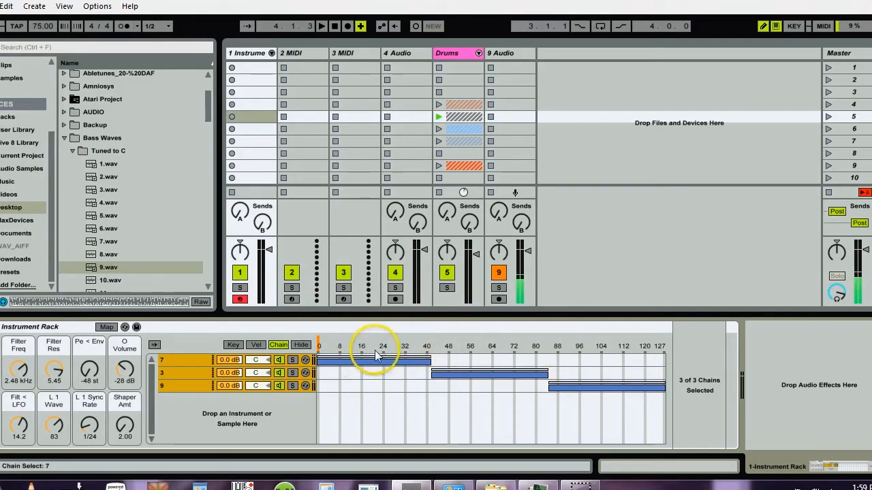
mouse_move(477, 346)
mouse_down()
mouse_move(576, 350)
mouse_move(494, 346)
mouse_up()
Set the macros to O Volume -inf dB, Filter Res 0.30, Filter Freq 22.0 kHz, L 1 Wave 56, L 1 Sync Rate 1/64 and Filt < LFO 0.00
drag(124, 367, 125, 385)
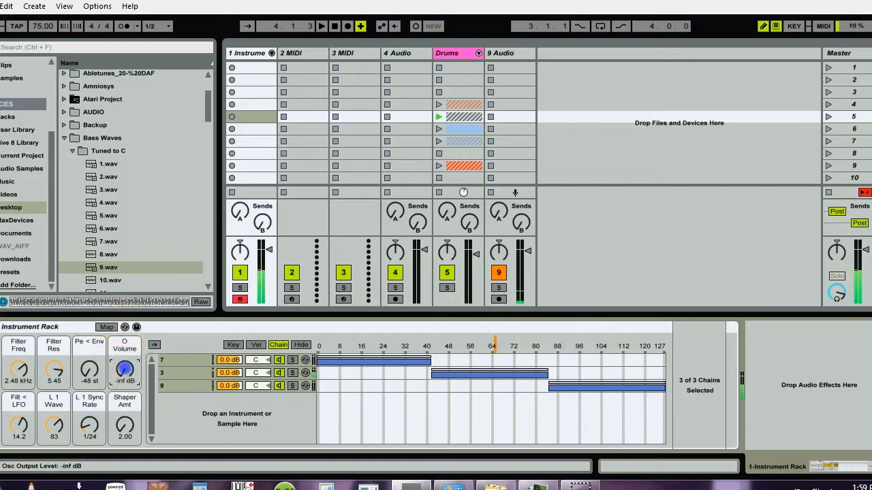
drag(54, 372, 19, 374)
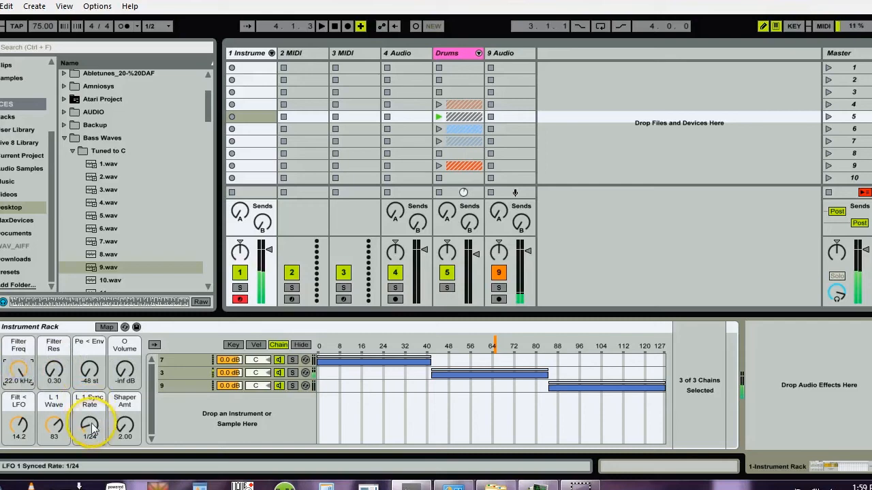
drag(20, 419, 92, 427)
drag(19, 425, 15, 434)
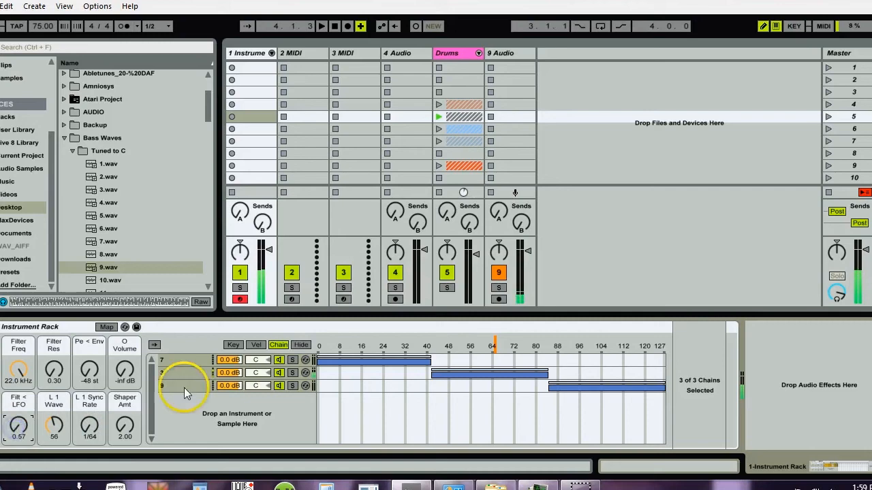
click(177, 360)
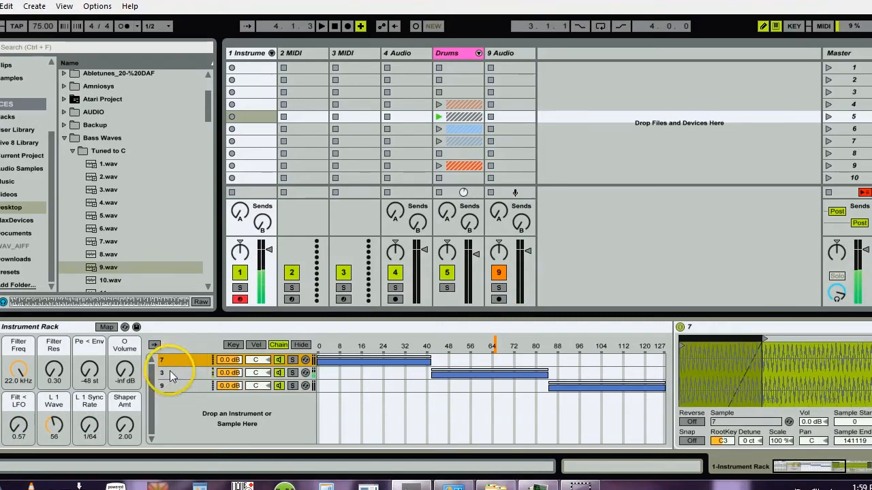
drag(19, 426, 18, 450)
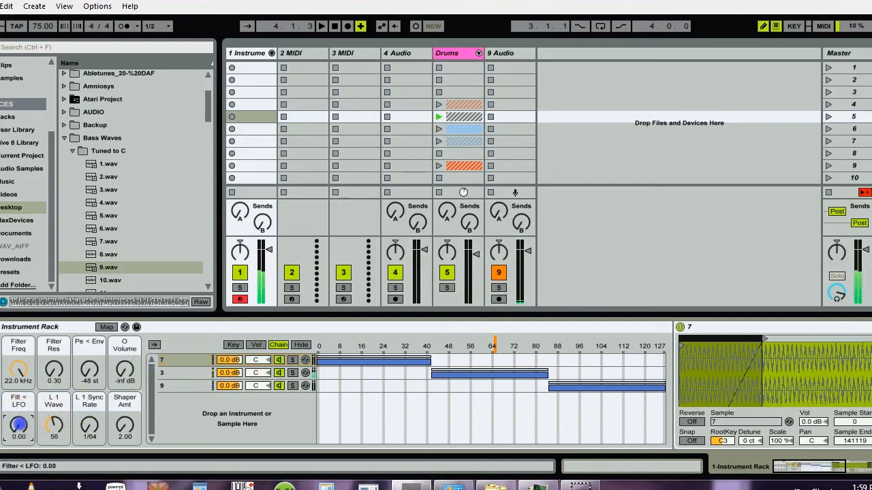
Audition the waves by moving the chain selector to about 12 in chain 7's zone and about 98 in chain 9's zone
click(352, 346)
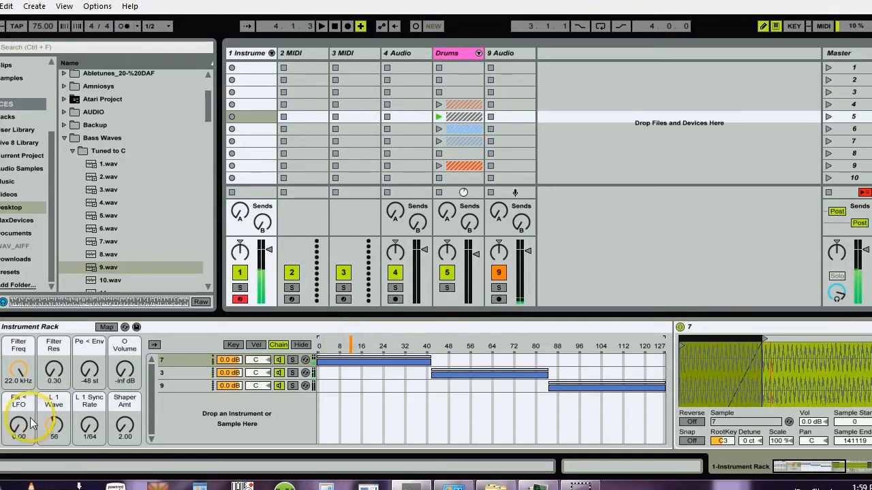
drag(19, 425, 20, 432)
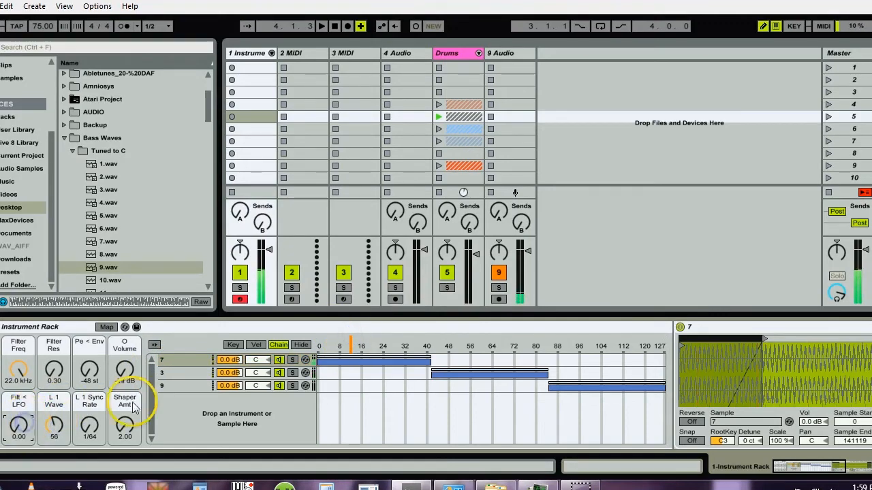
click(186, 374)
mouse_move(348, 351)
mouse_down()
mouse_move(496, 357)
mouse_move(583, 340)
mouse_up()
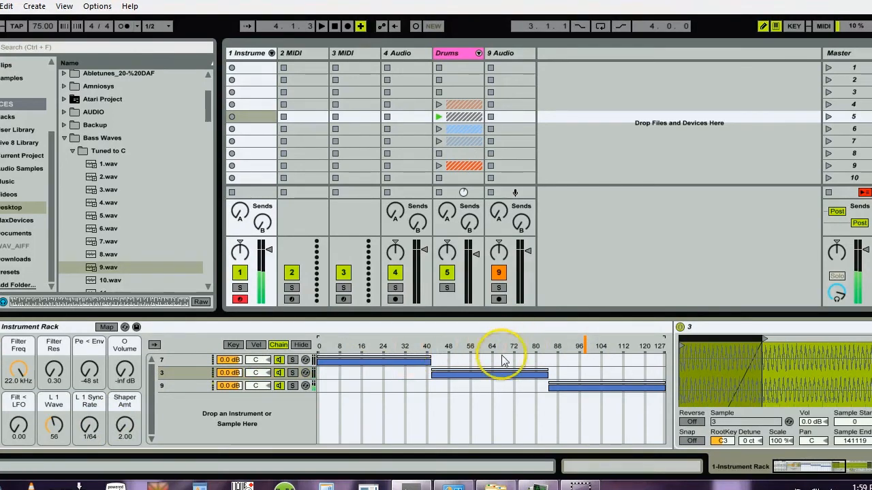
click(65, 429)
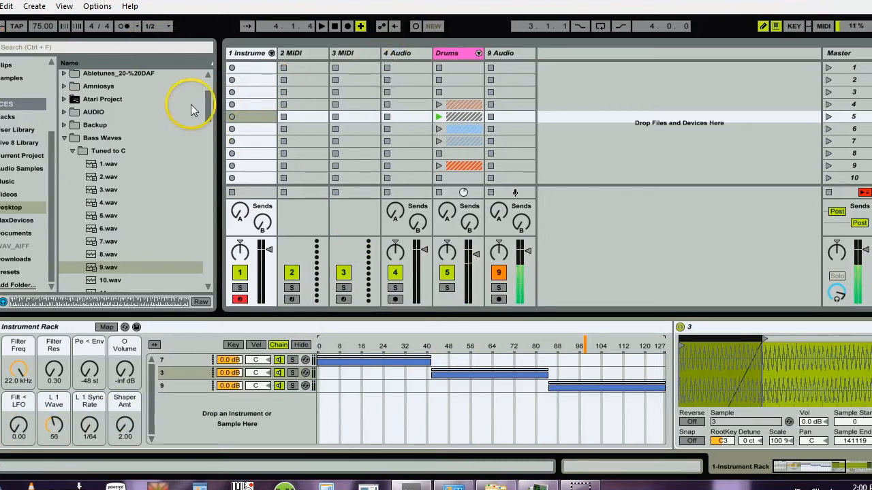
Record a MIDI clip in scene 5 of the instrument track, ending the recording so that the clip loops
click(231, 117)
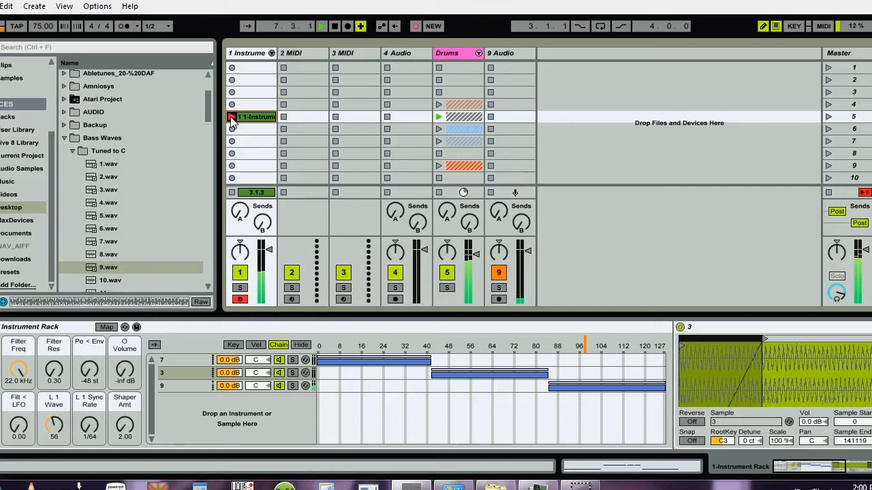
click(231, 118)
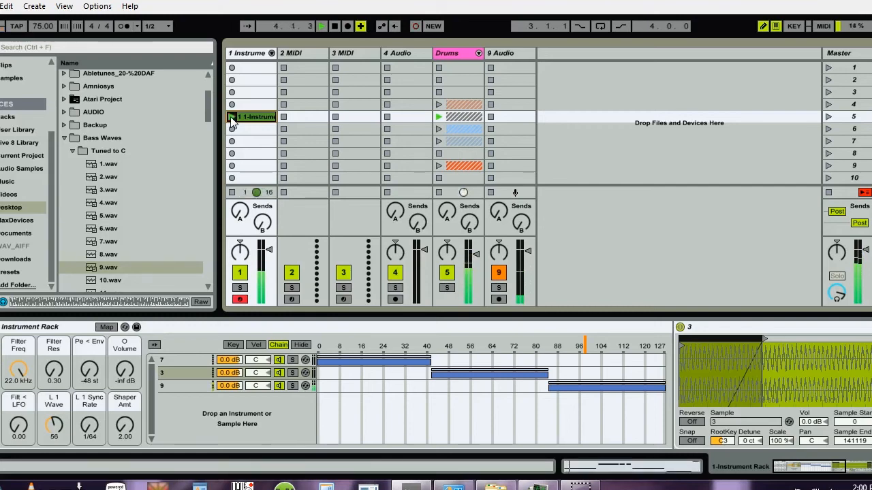
click(231, 117)
While the clip plays, move the chain selector to about 28 in chain 7's zone and settle it at about 105 in chain 9's zone
click(470, 344)
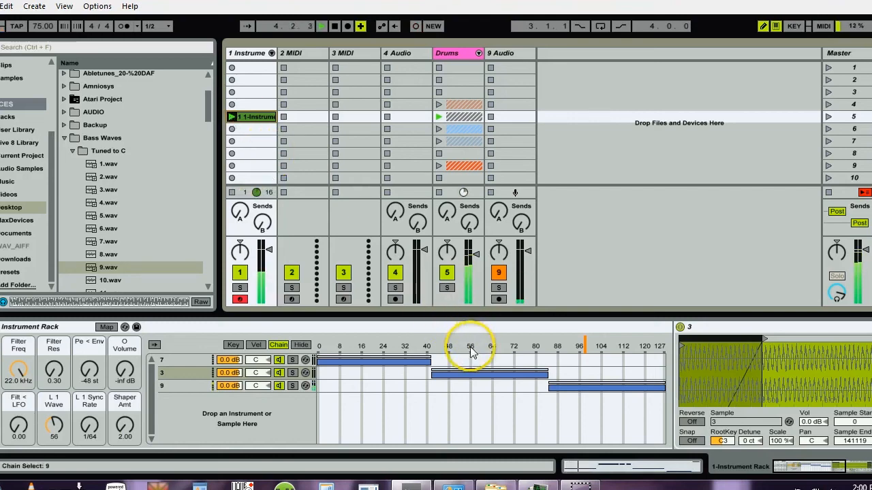
drag(472, 353, 395, 353)
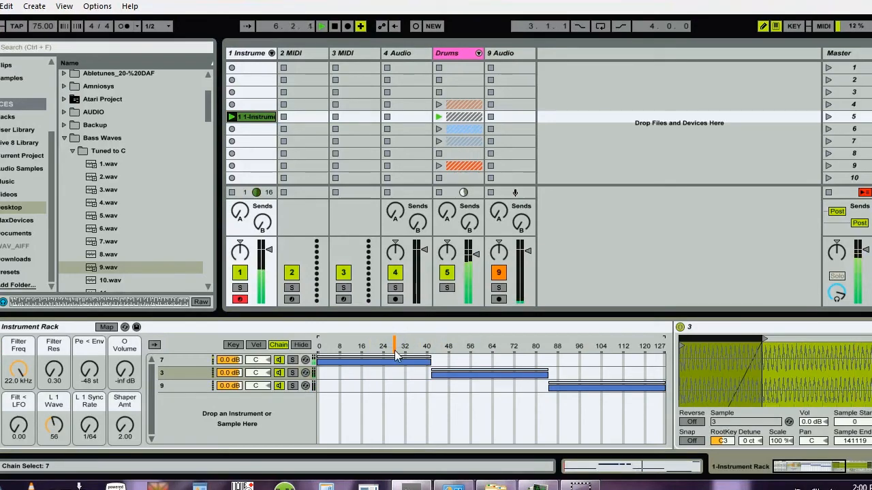
drag(572, 348, 604, 350)
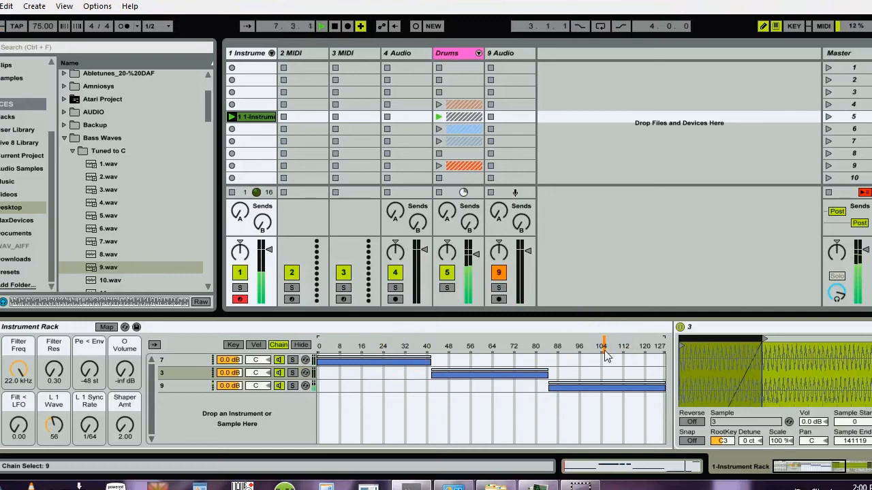
mouse_move(194, 392)
mouse_down()
mouse_move(370, 389)
mouse_move(207, 386)
mouse_up()
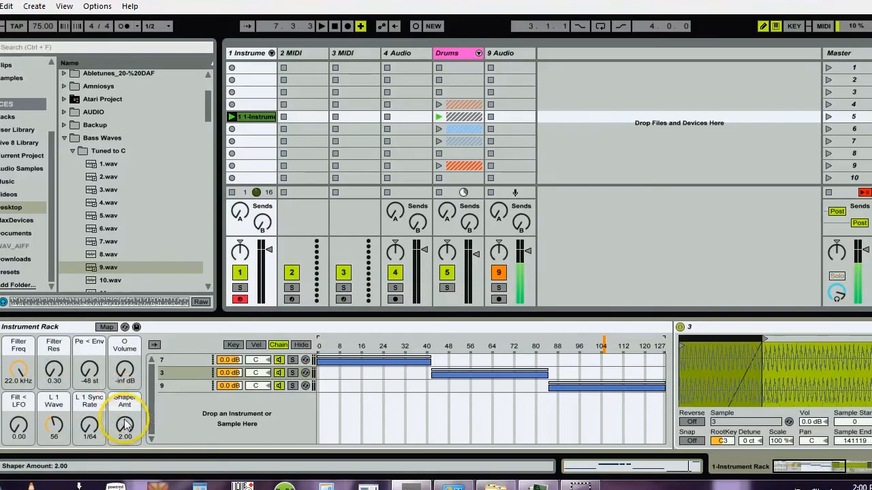
Look over the chain selector's macro mapping options and browse the further waves in the Tuned to C folder
right_click(345, 346)
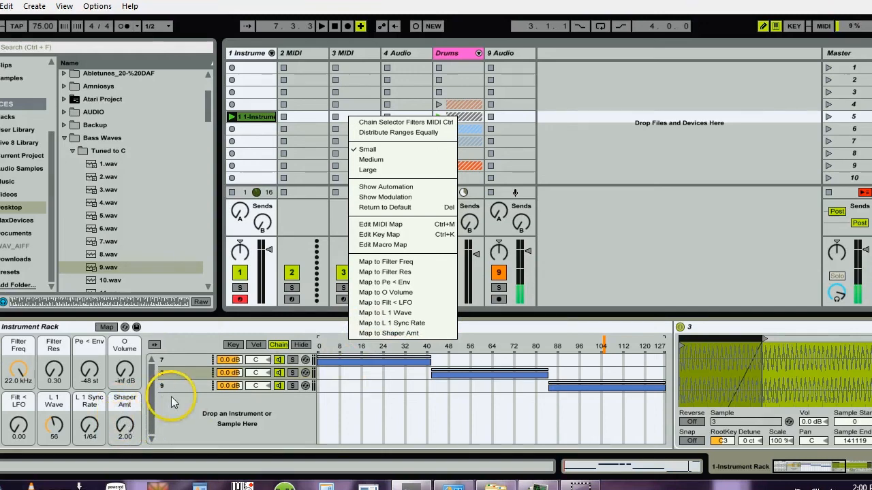
click(334, 347)
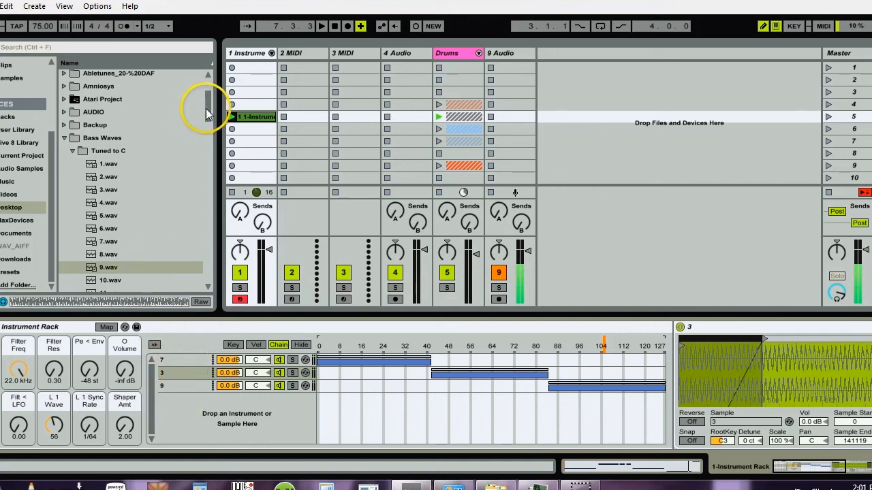
mouse_move(206, 107)
mouse_down()
mouse_move(208, 148)
mouse_move(206, 121)
mouse_up()
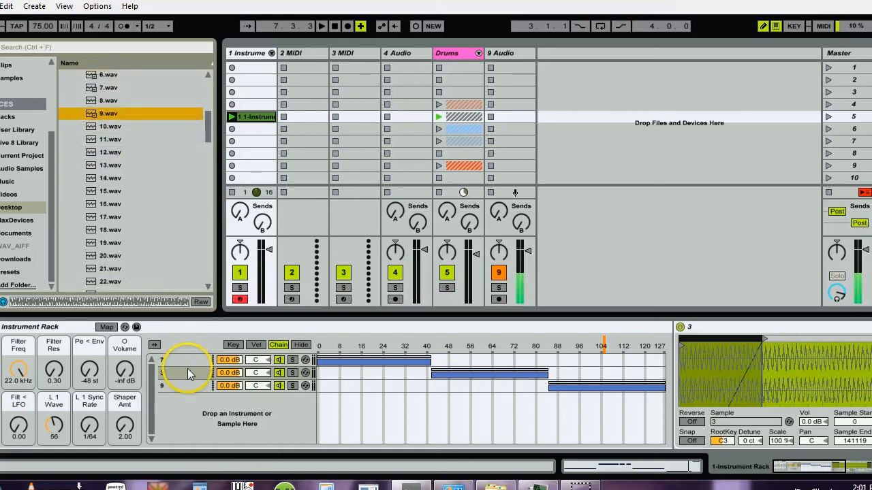